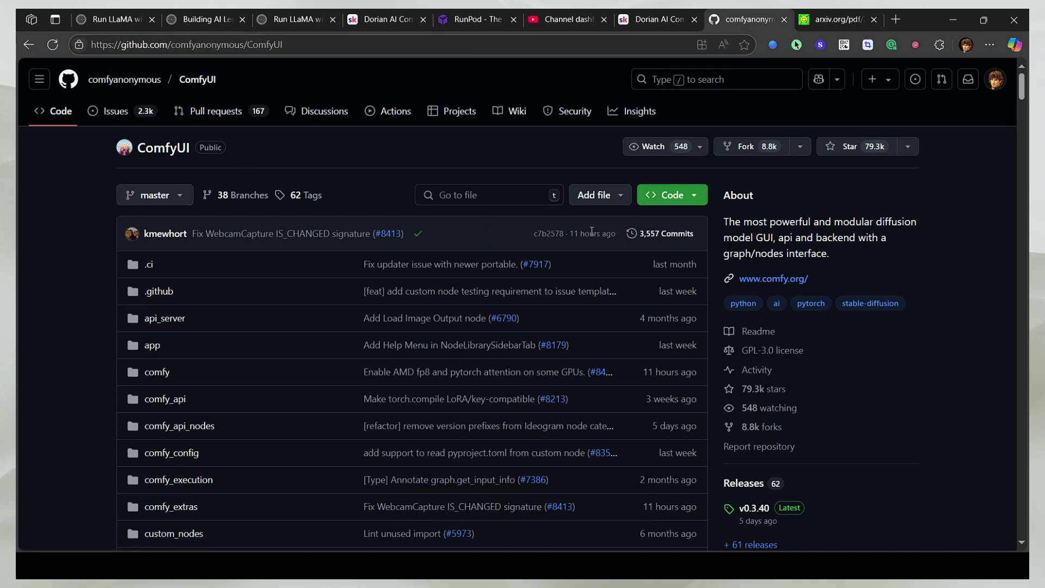
Step: Copy the ComfyUI repository's HTTPS clone URL from GitHub's Code menu
click(673, 194)
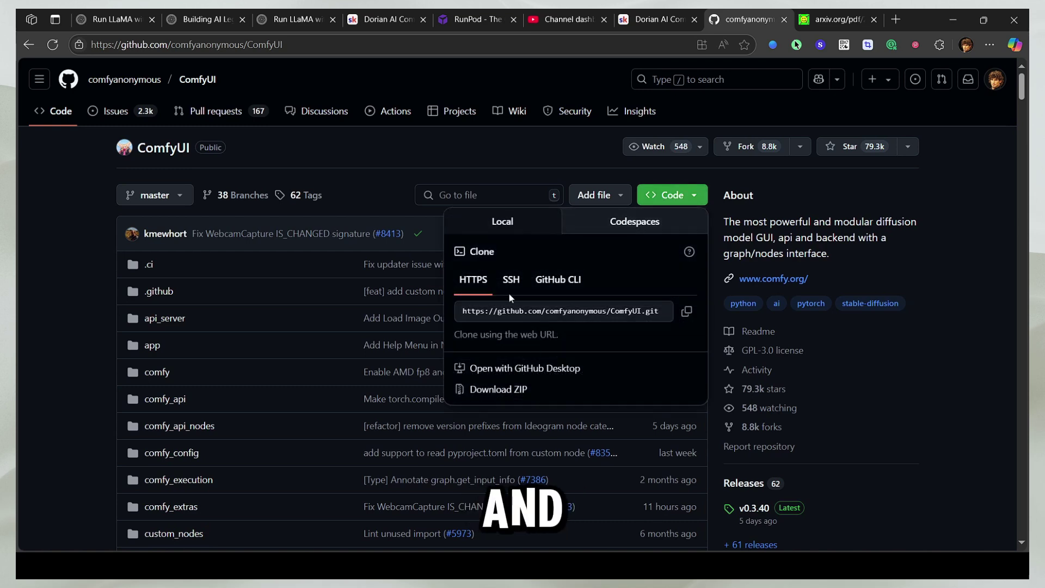
click(686, 316)
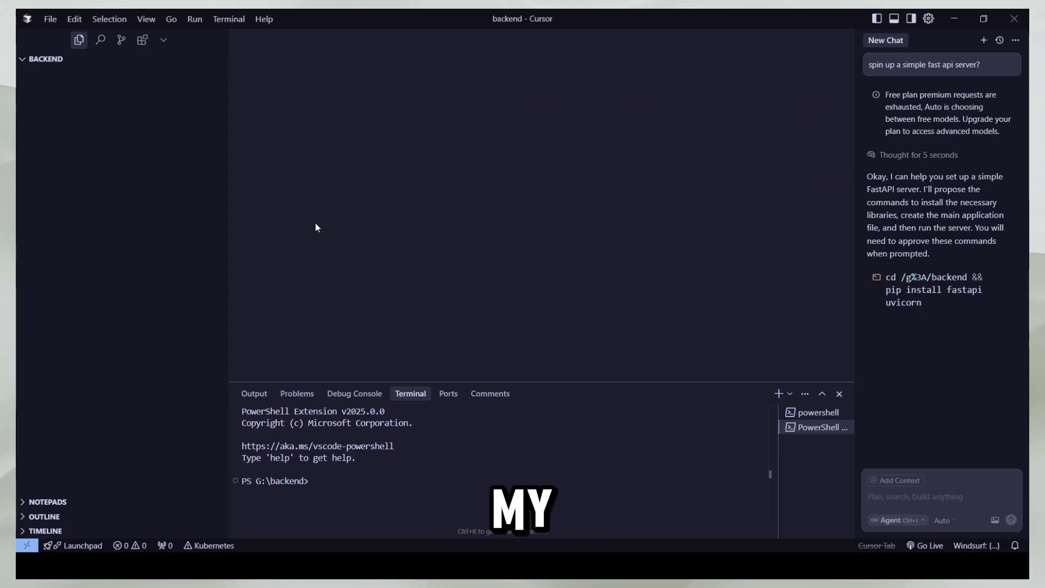
Step: Clone the ComfyUI repository in Cursor's terminal with git clone and the pasted URL
click(420, 482)
key(ctrl+l)
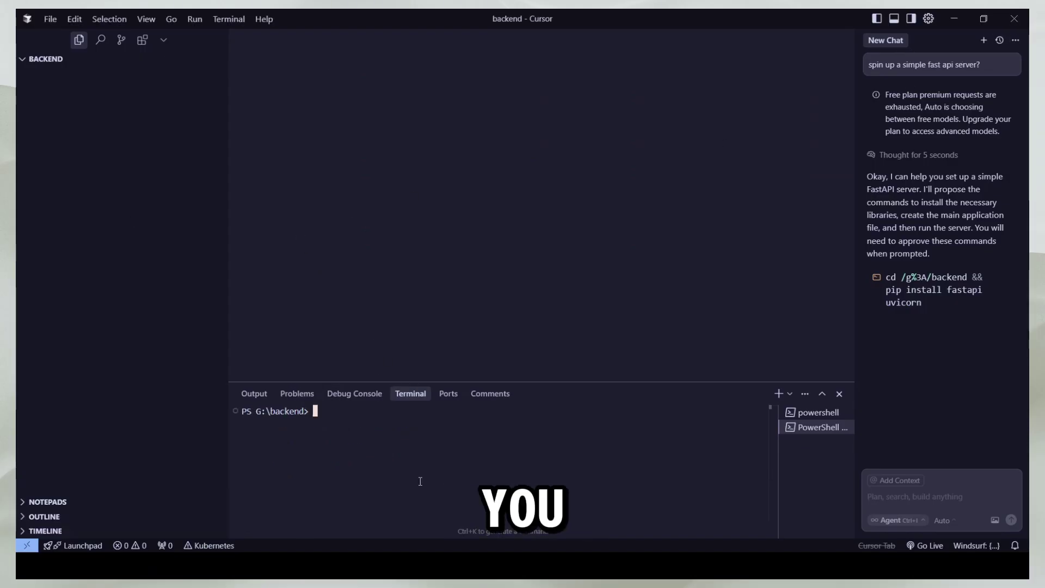
text(git clon)
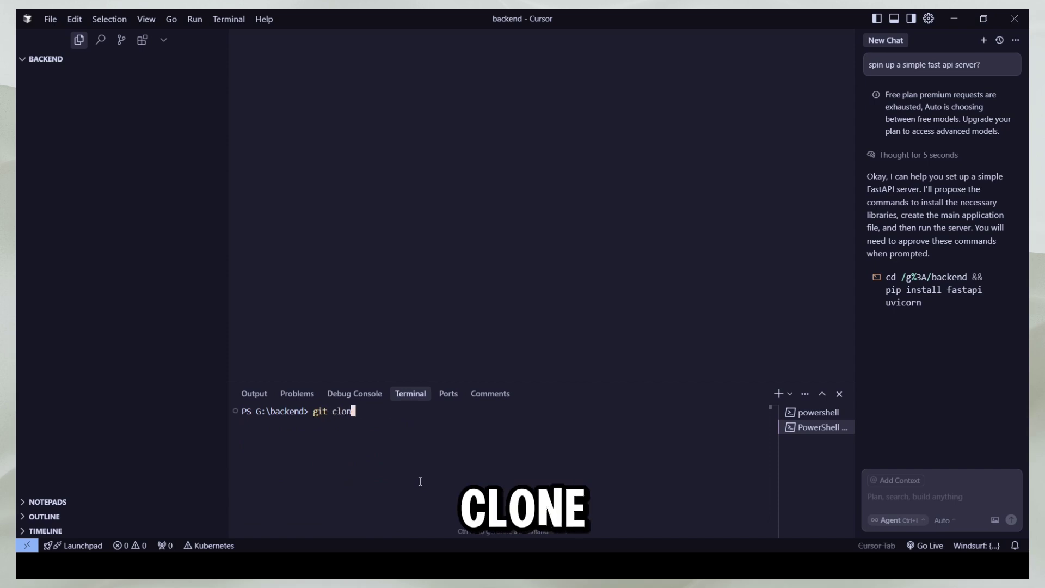
text(e)
key(ctrl+v)
key(Return)
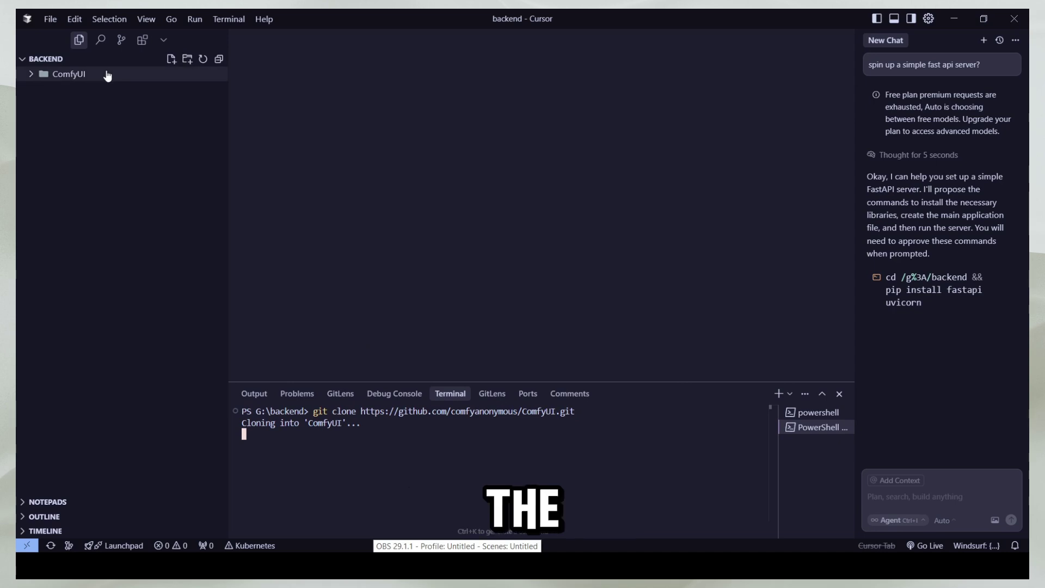
Step: Expand the cloned ComfyUI folder in Explorer and return focus to the terminal
click(107, 75)
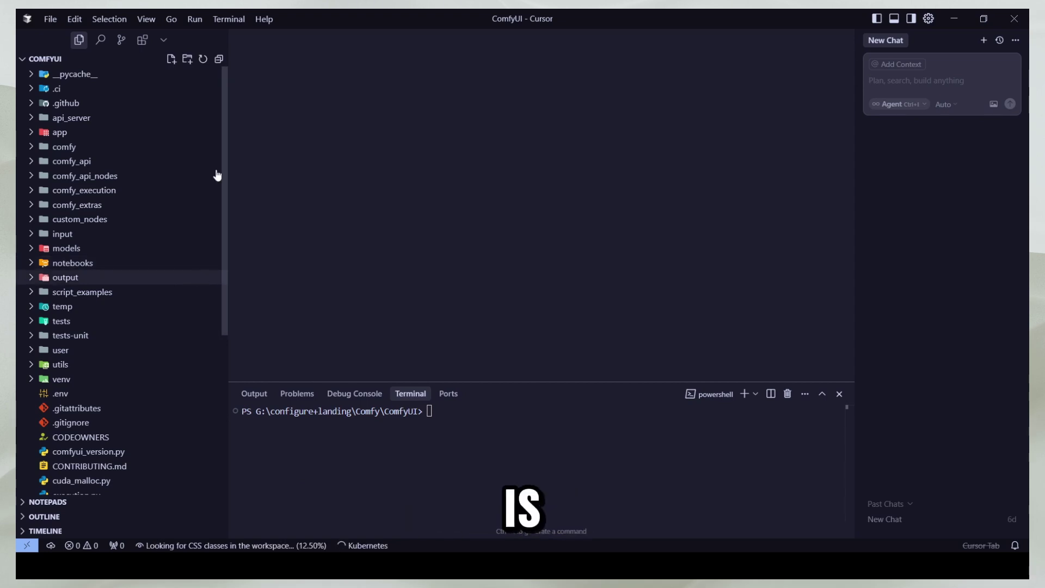
scroll(105, 332, down, 5)
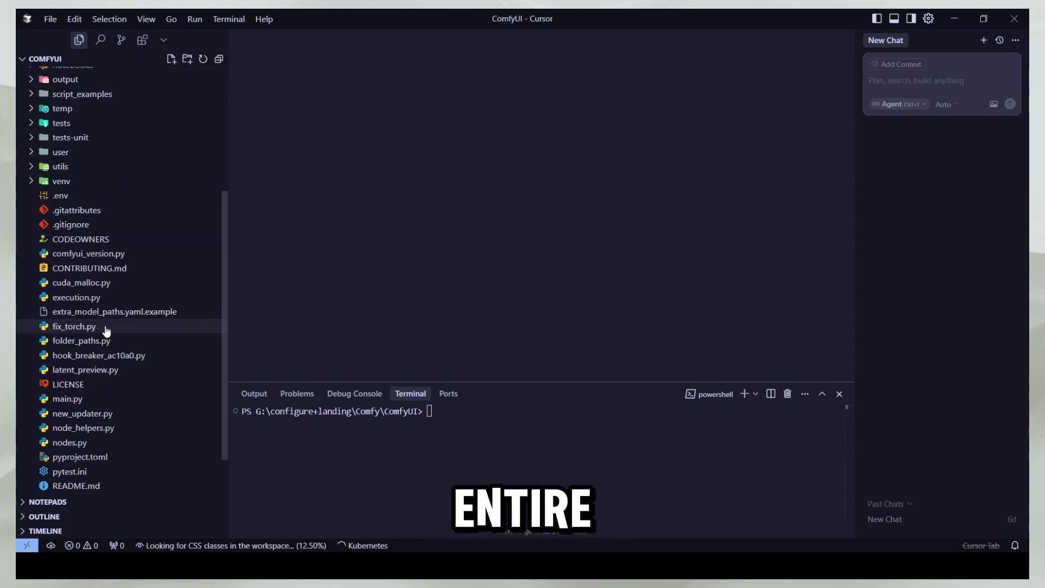
scroll(107, 369, up, 2)
scroll(107, 369, up, 3)
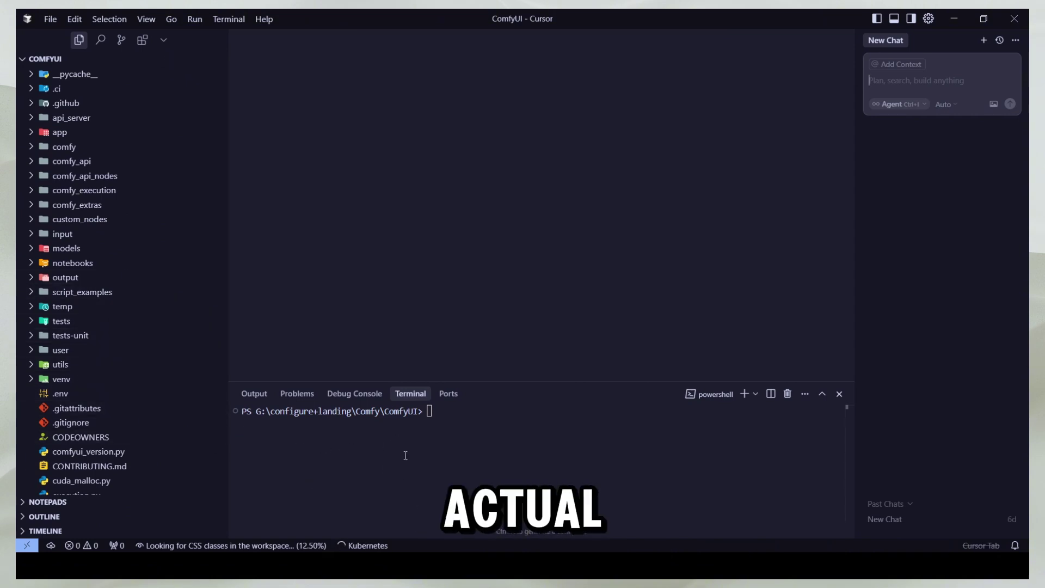
click(424, 439)
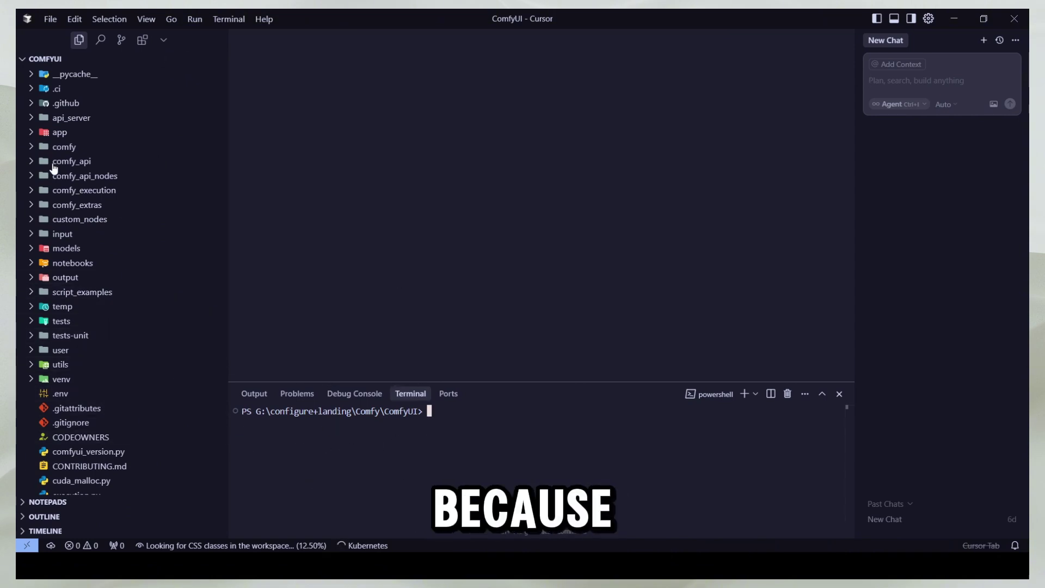
Step: Review the venv creation command in the Skool lesson
key(alt+Tab)
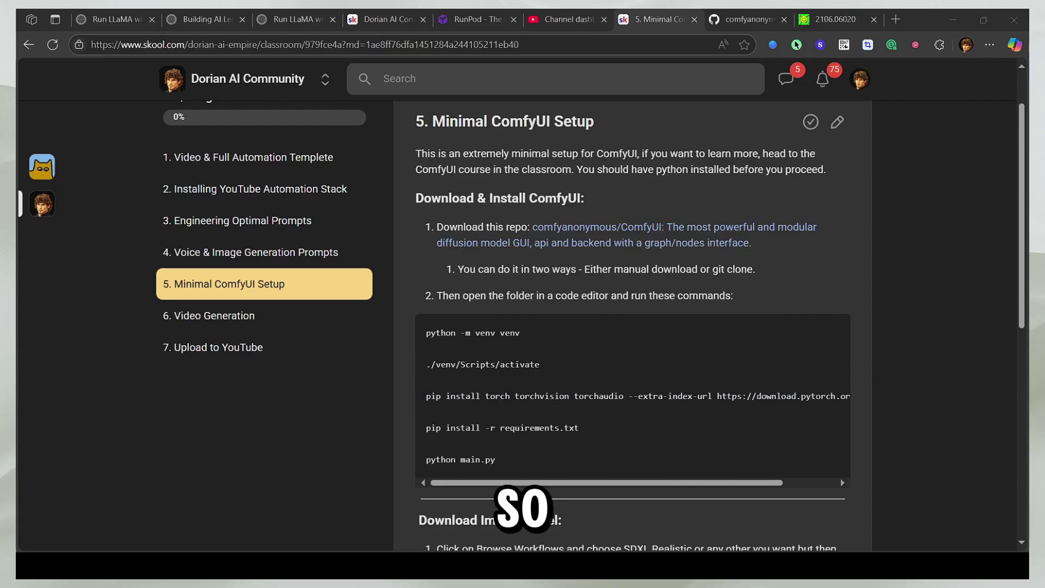
scroll(462, 212, up, 2)
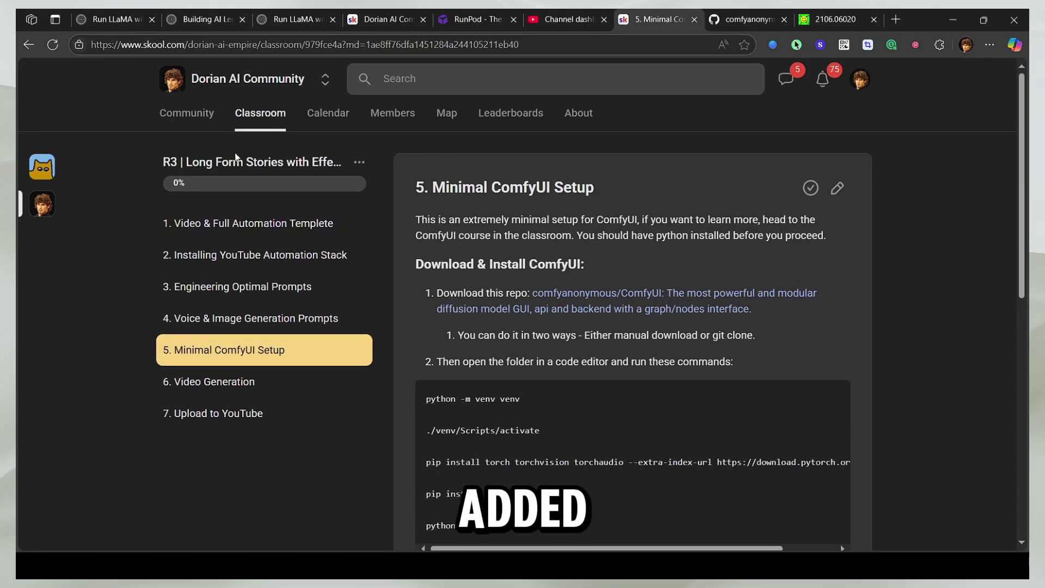
scroll(534, 362, down, 2)
drag(431, 266, 563, 264)
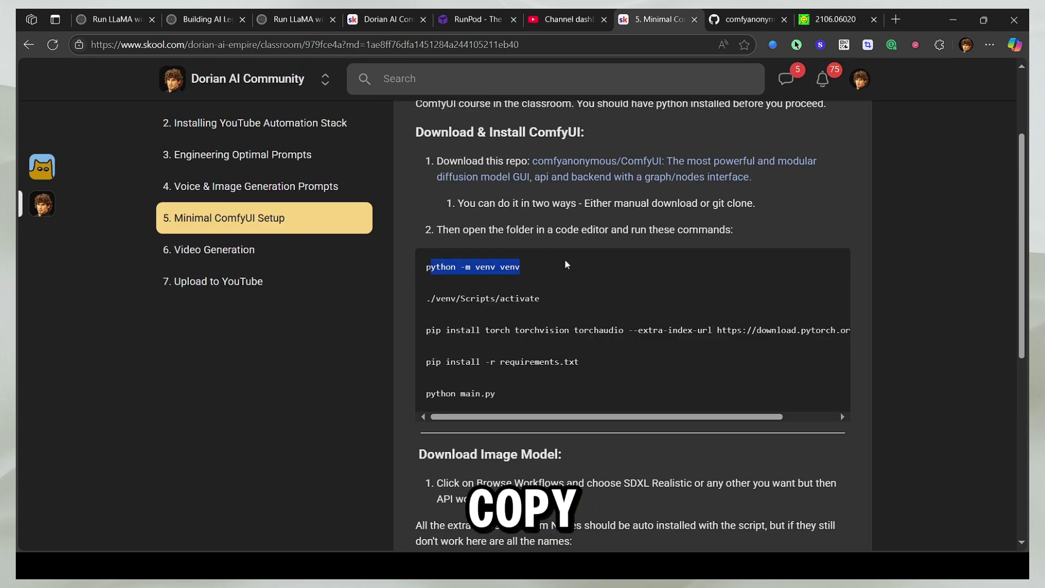
mouse_move(490, 273)
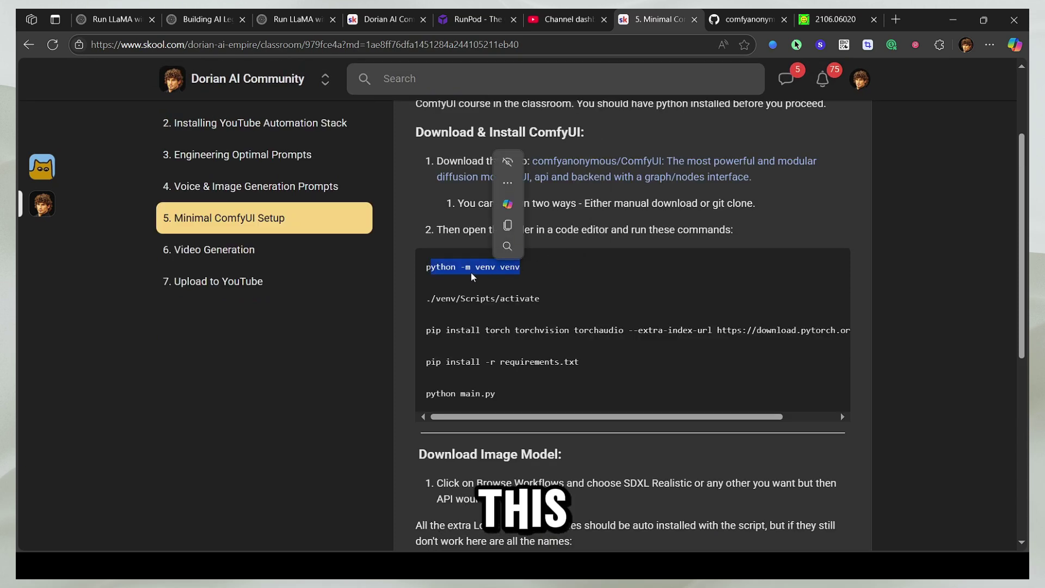
click(421, 267)
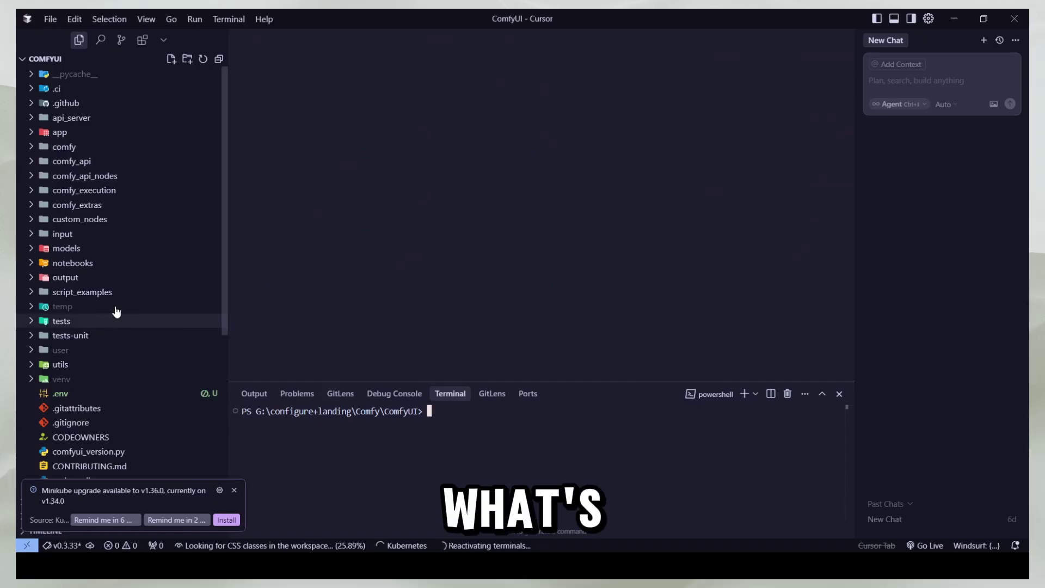
Step: Check the venv folder's contents in Explorer and dismiss the Minikube upgrade notification
scroll(117, 310, down, 2)
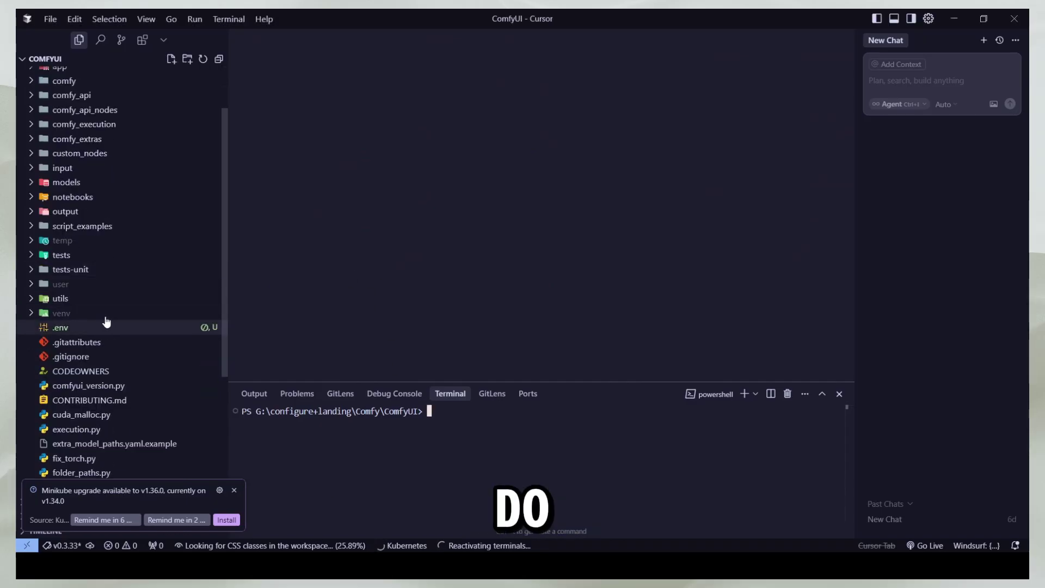
click(72, 316)
click(120, 317)
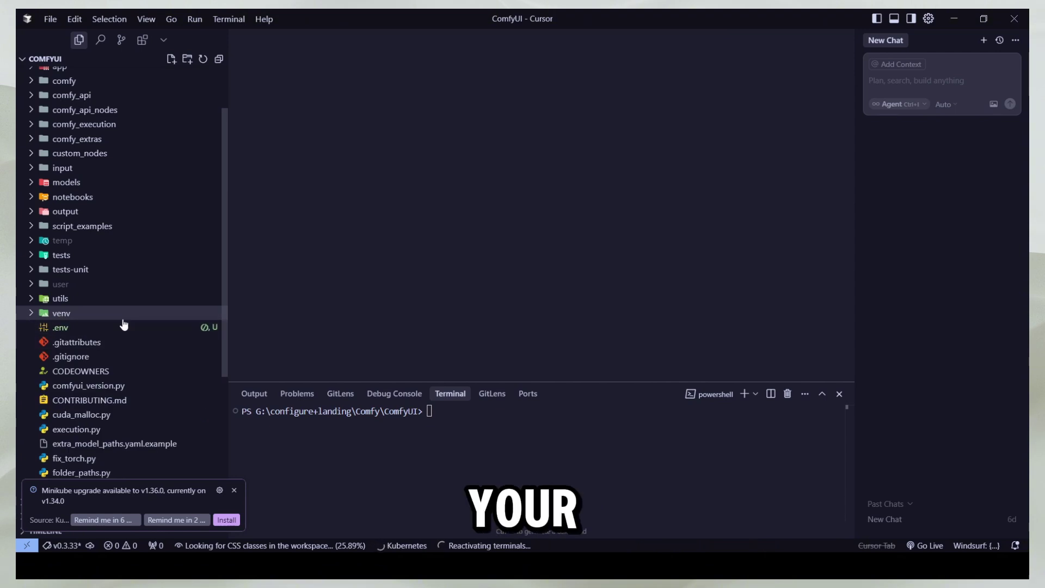
scroll(81, 327, up, 2)
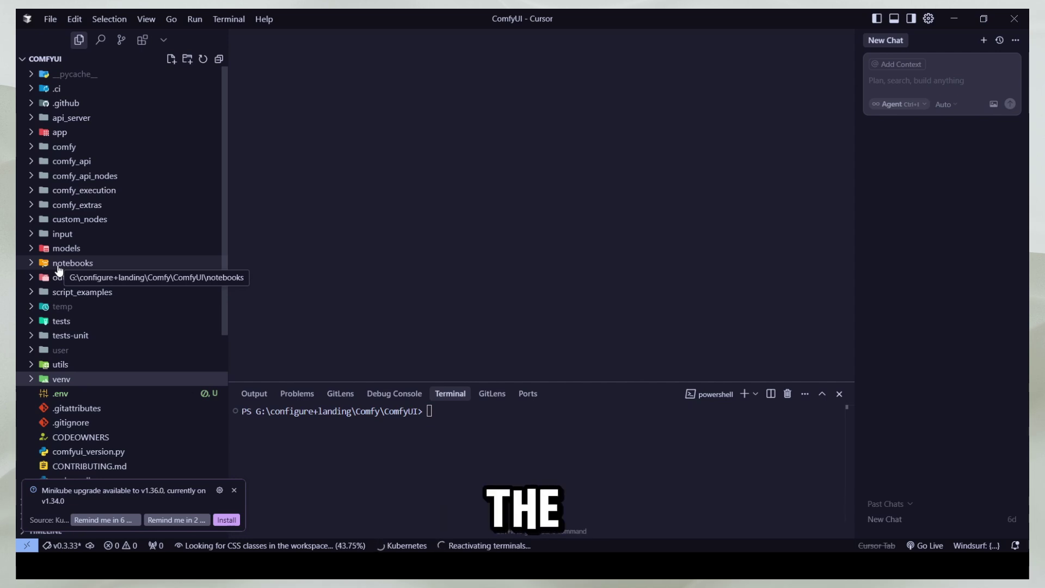
click(234, 490)
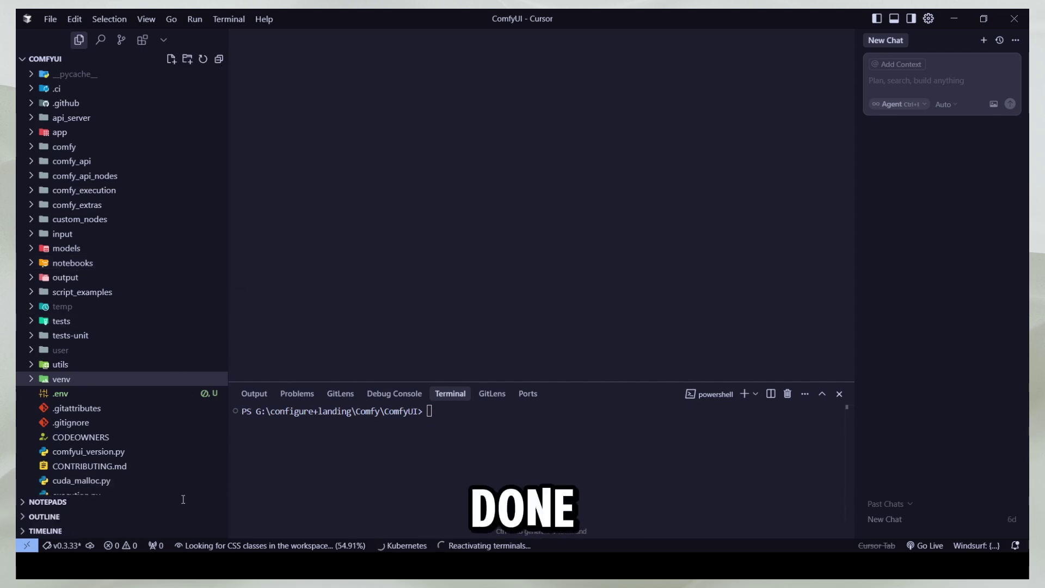
Step: Paste the lesson's ./venv/Scripts/activate command into Cursor's terminal
key(alt+Tab)
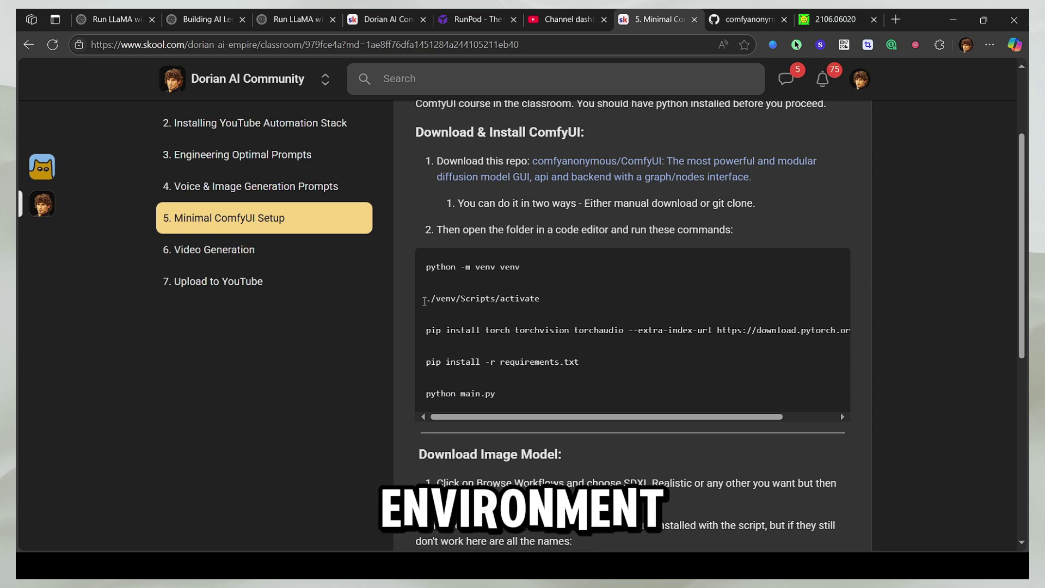
drag(423, 299, 544, 293)
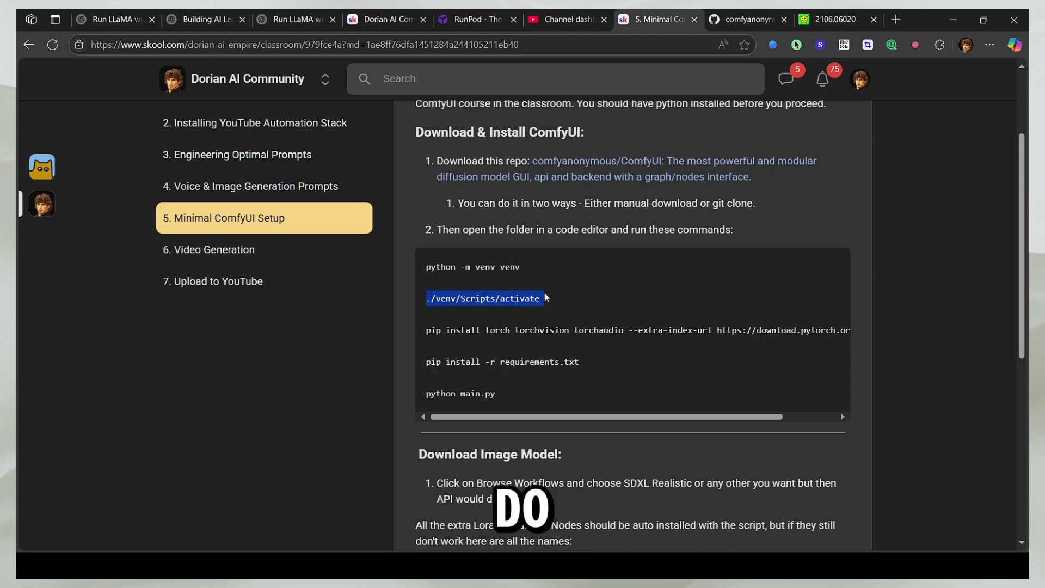
right_click(491, 302)
click(509, 314)
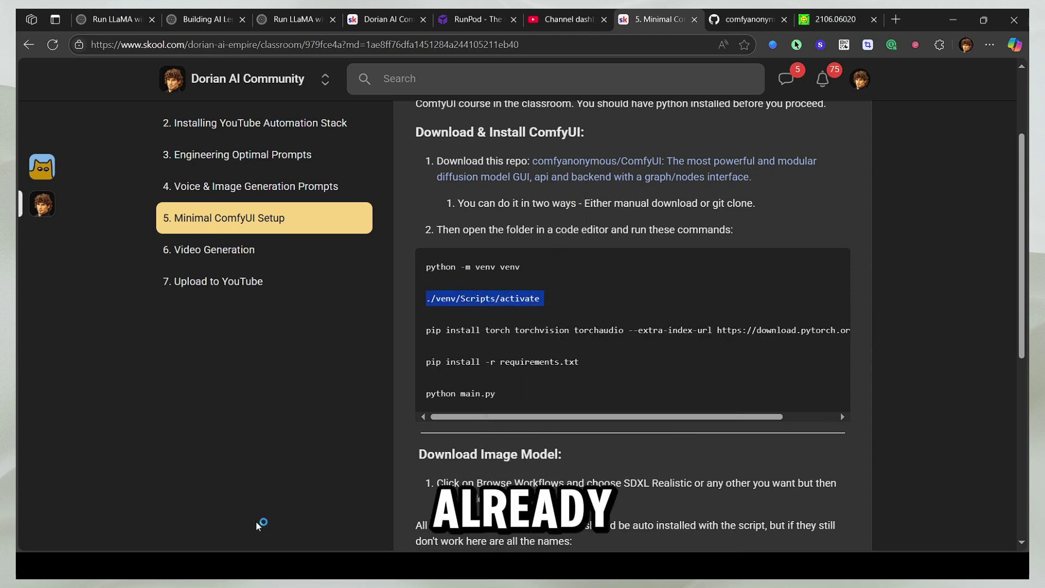
key(alt+Tab)
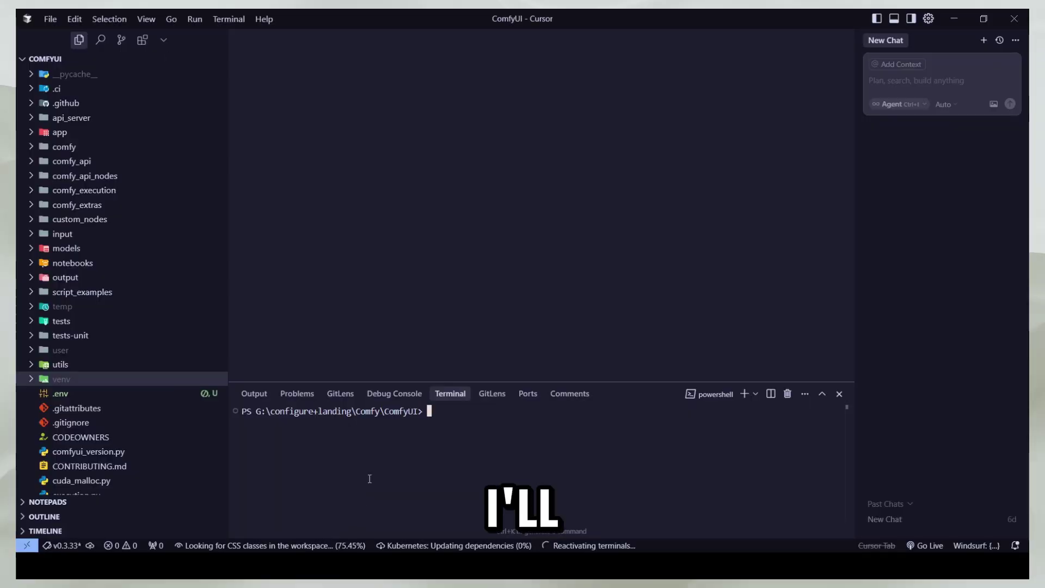
key(ctrl+v)
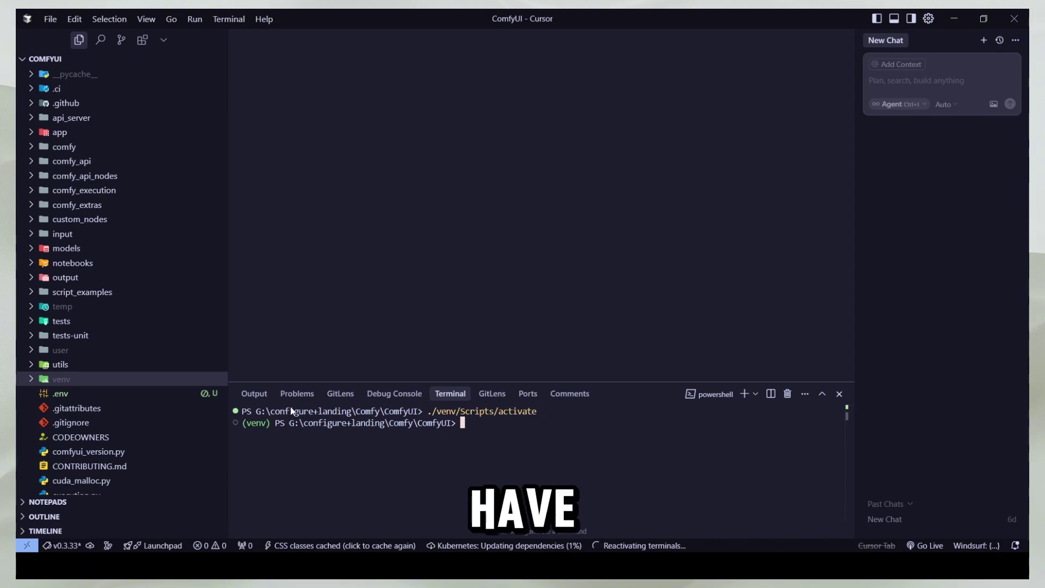
Step: Copy the python main.py command from the Skool lesson
key(alt+Tab)
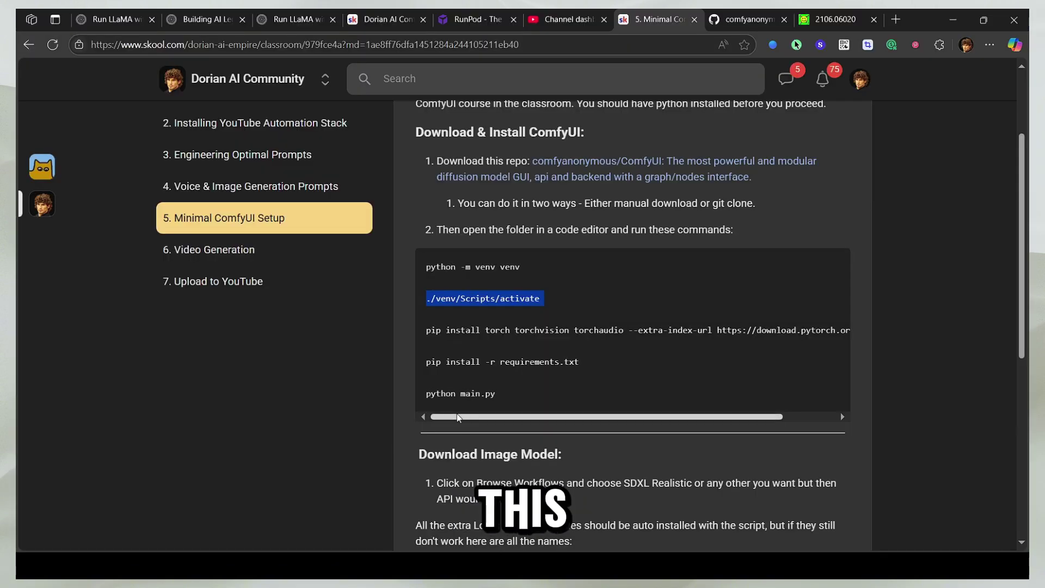
mouse_move(456, 417)
mouse_down()
mouse_move(505, 417)
mouse_move(456, 417)
mouse_up()
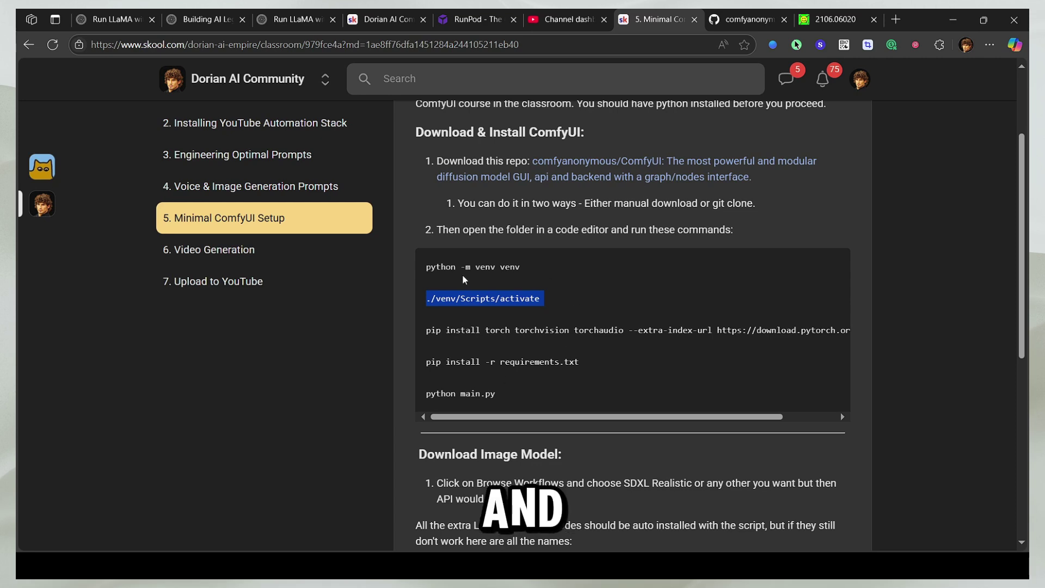
click(503, 356)
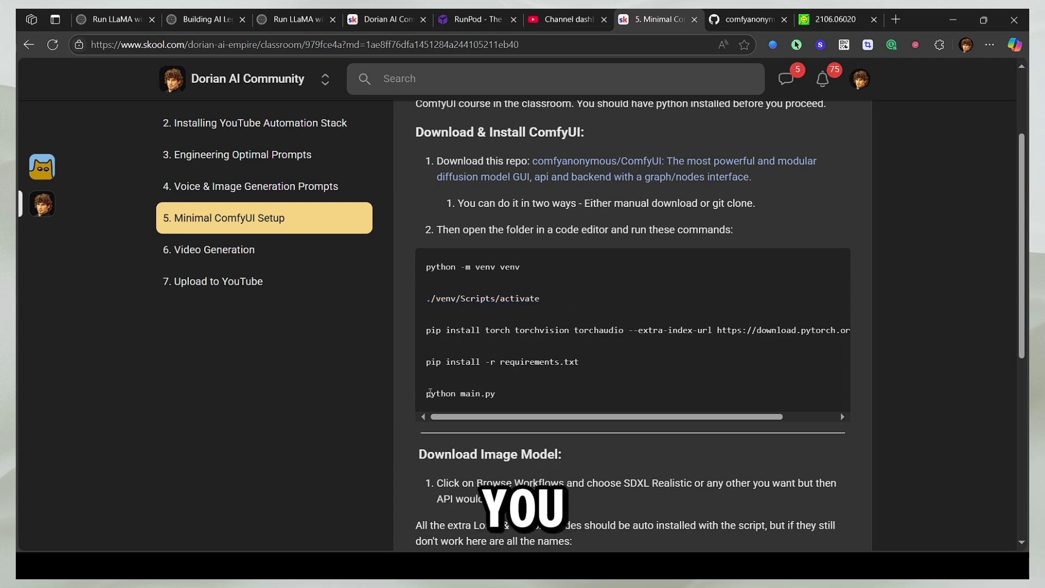
drag(426, 393, 495, 399)
right_click(481, 400)
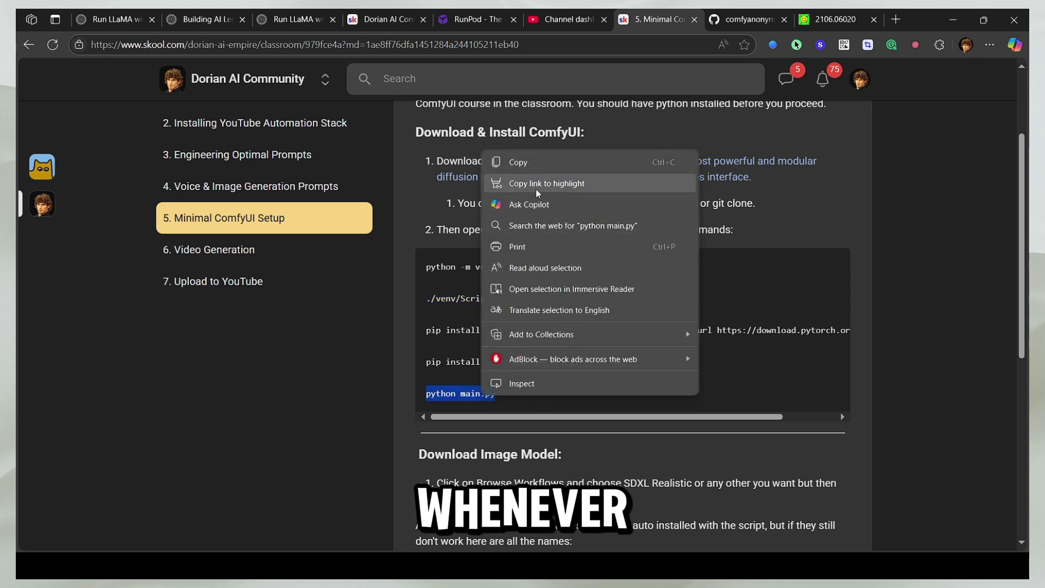
click(536, 168)
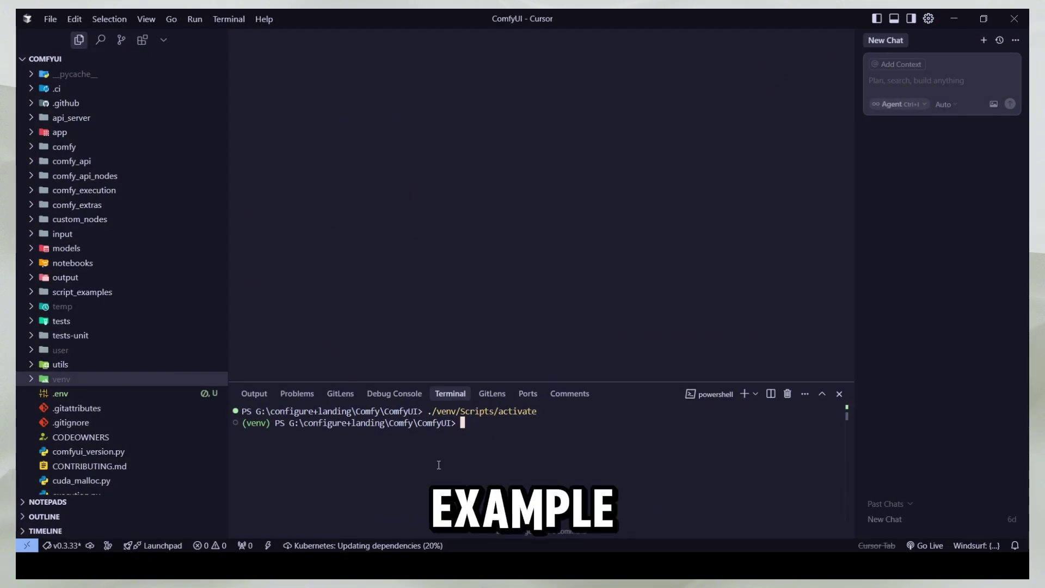
key(ctrl+v)
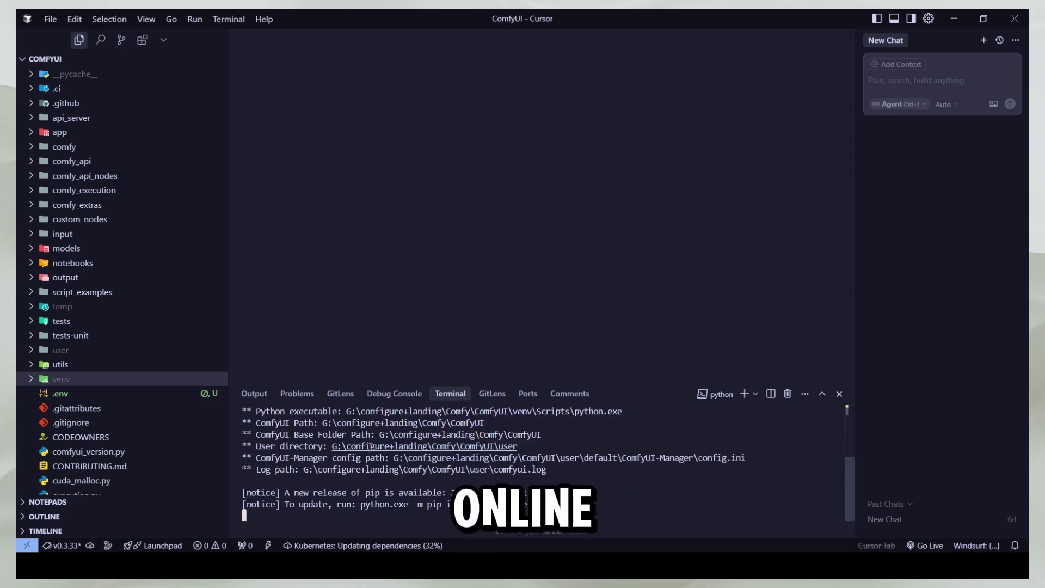
scroll(393, 451, up, 5)
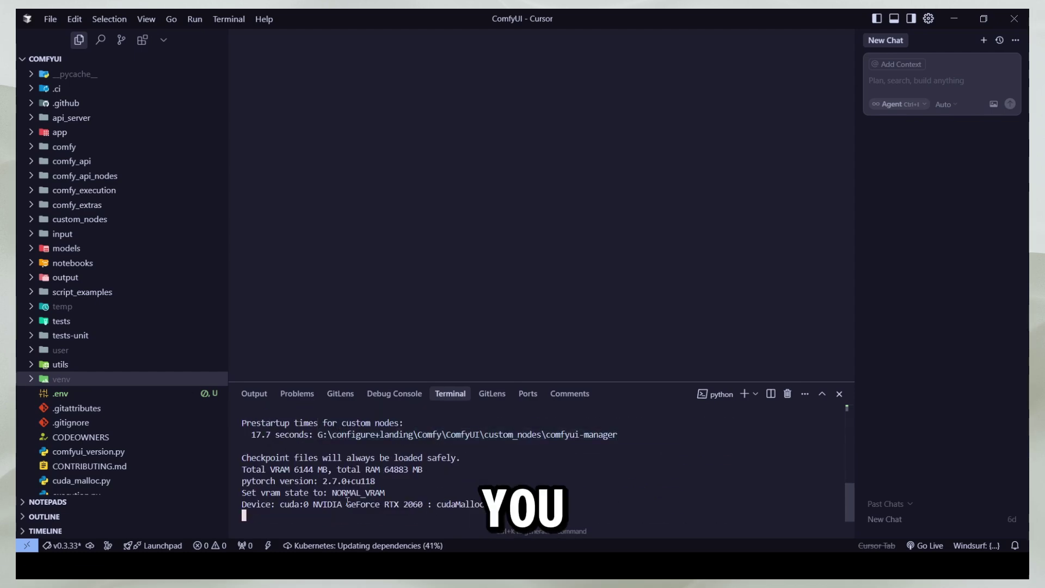
scroll(347, 501, up, 15)
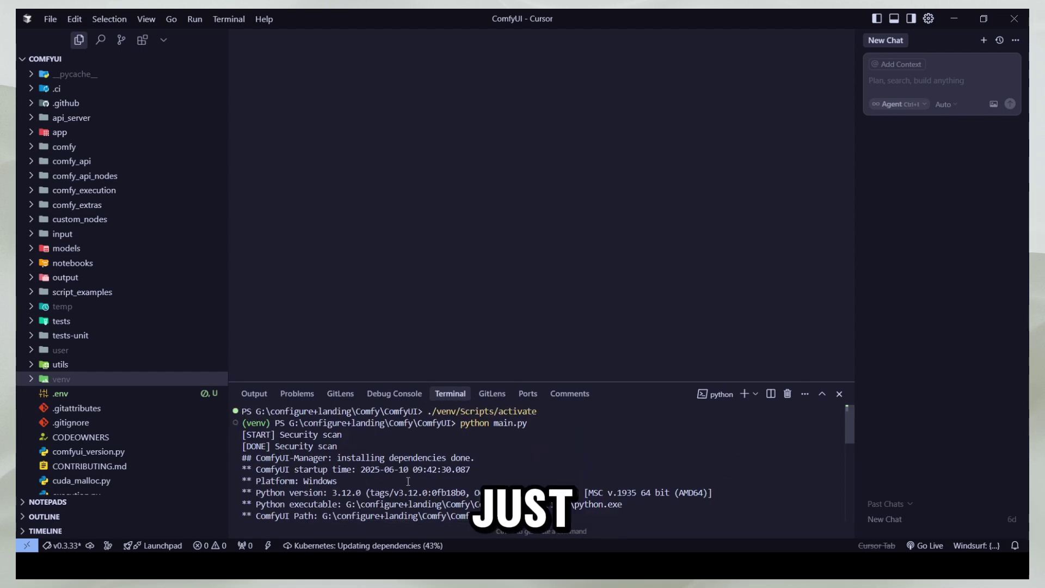
scroll(408, 481, down, 15)
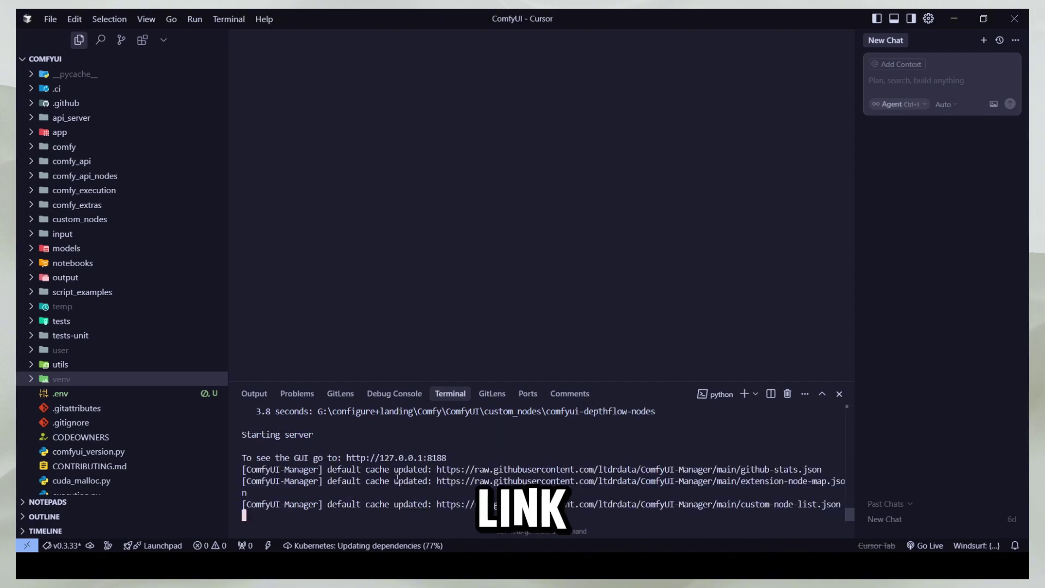
ctrl+click(391, 458)
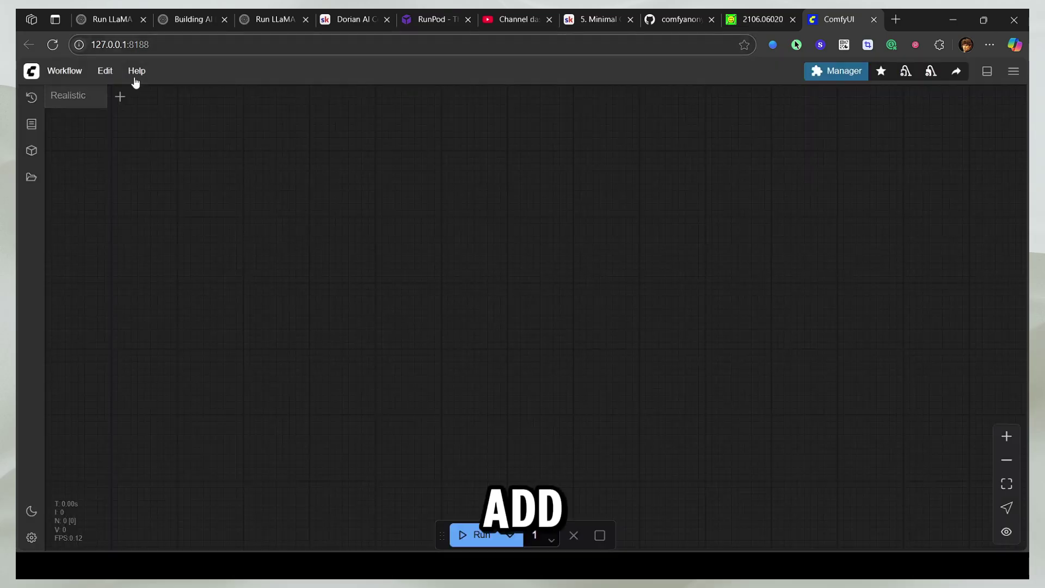
Step: Create a fresh default workflow from the Workflow menu and view the 2.PNG reference image
click(65, 71)
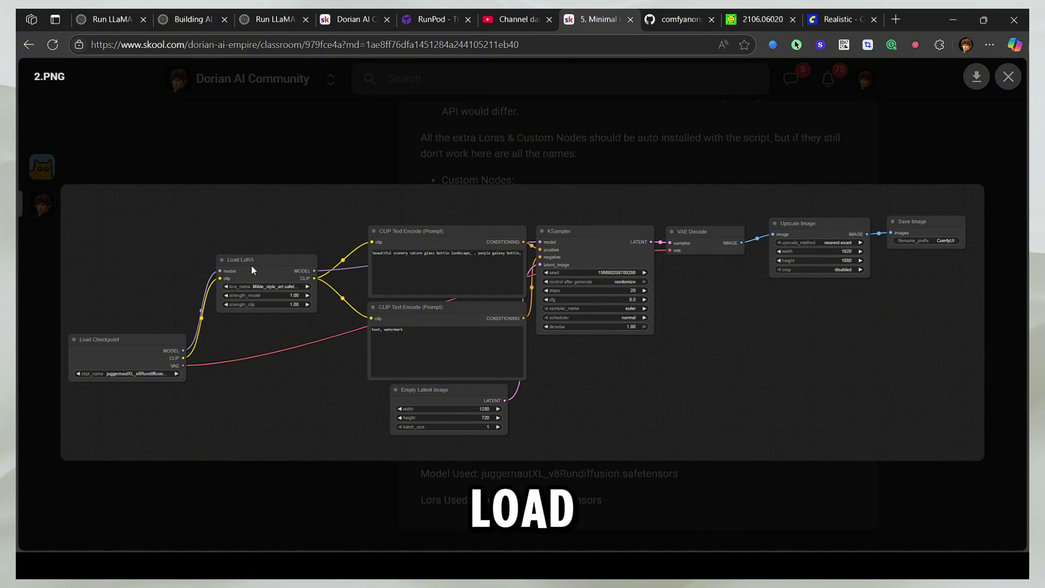
click(825, 22)
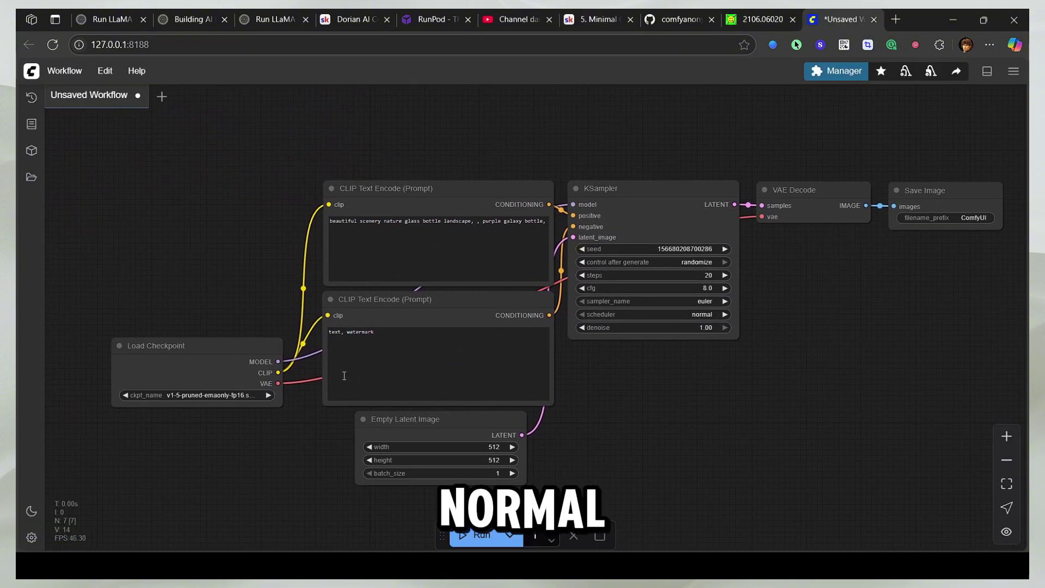
scroll(172, 151, up, 1)
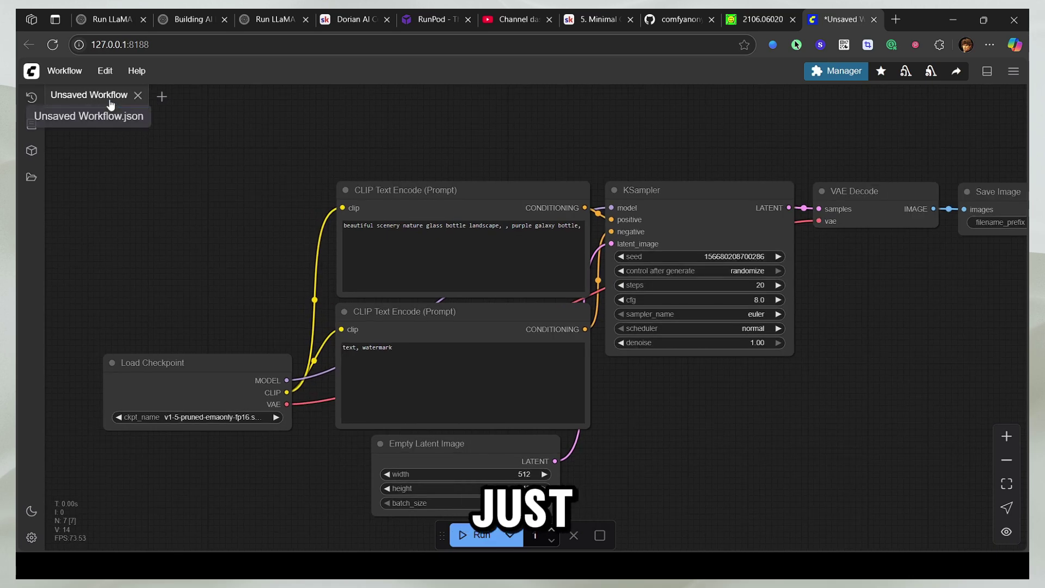
click(138, 95)
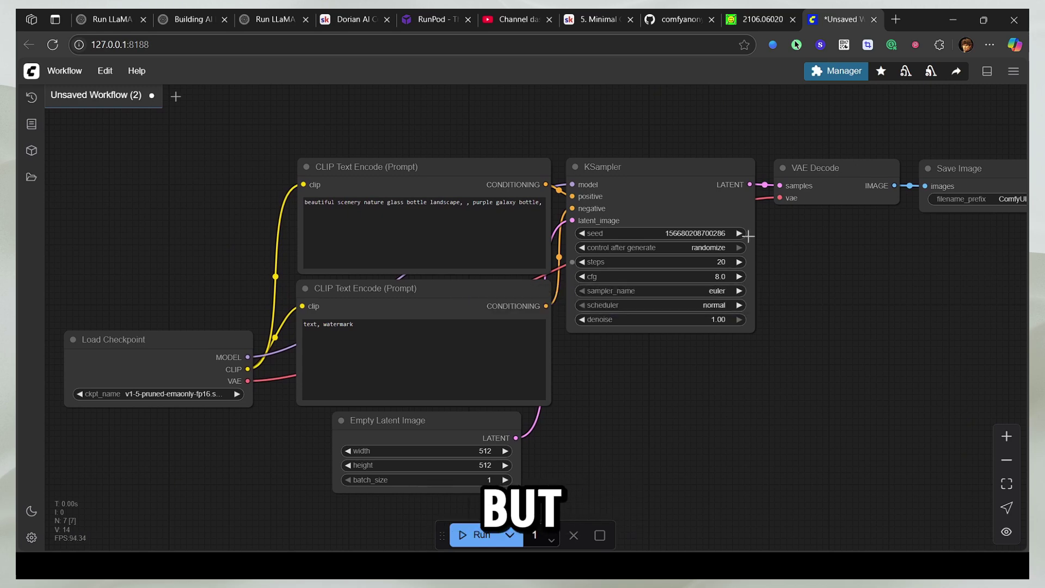
click(596, 18)
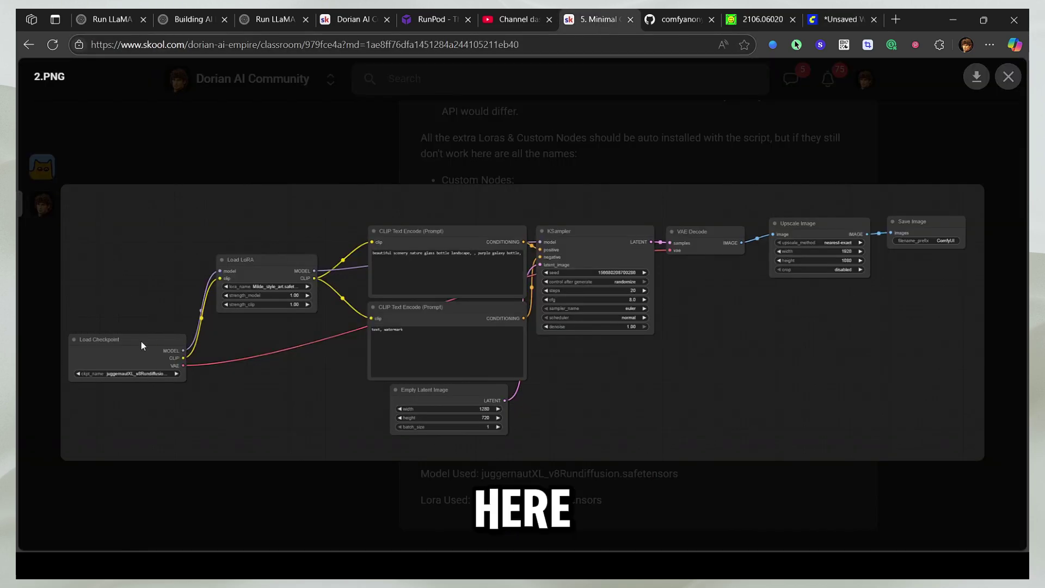
Step: Compare the checkpoint list against the ComfyUI Setup reference image for the model used
key(ctrl+9)
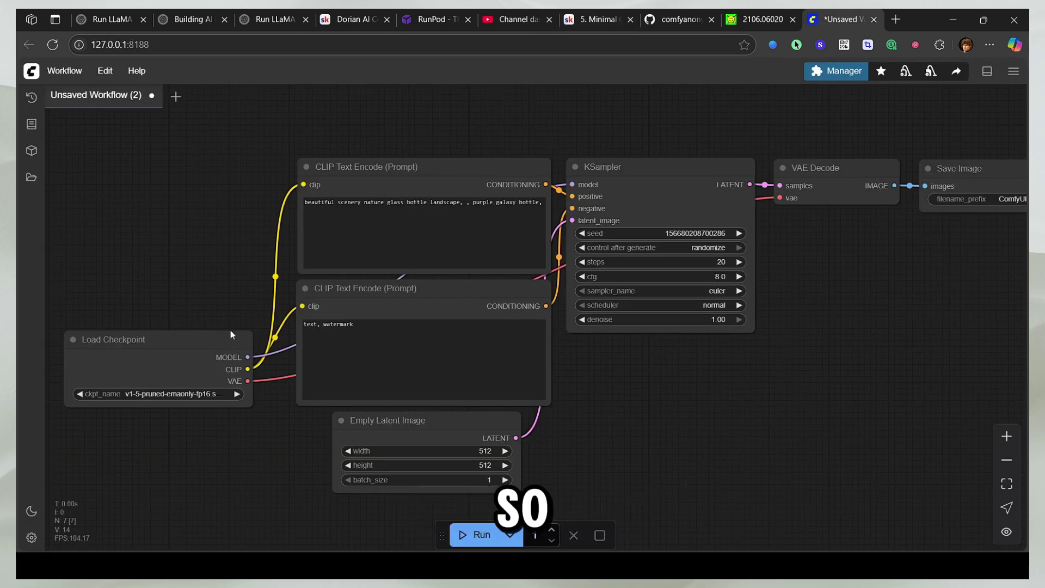
click(146, 393)
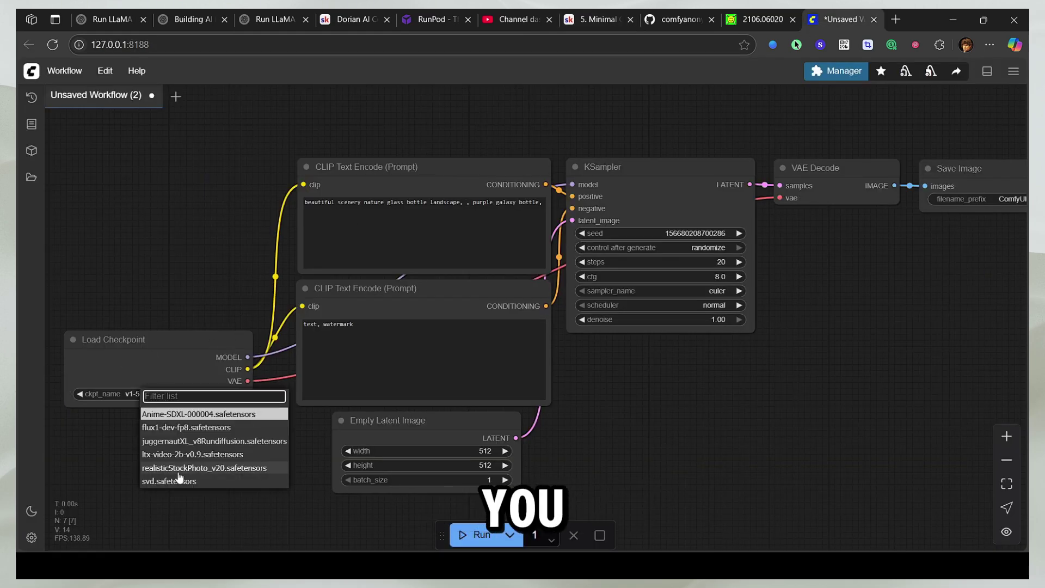
click(596, 19)
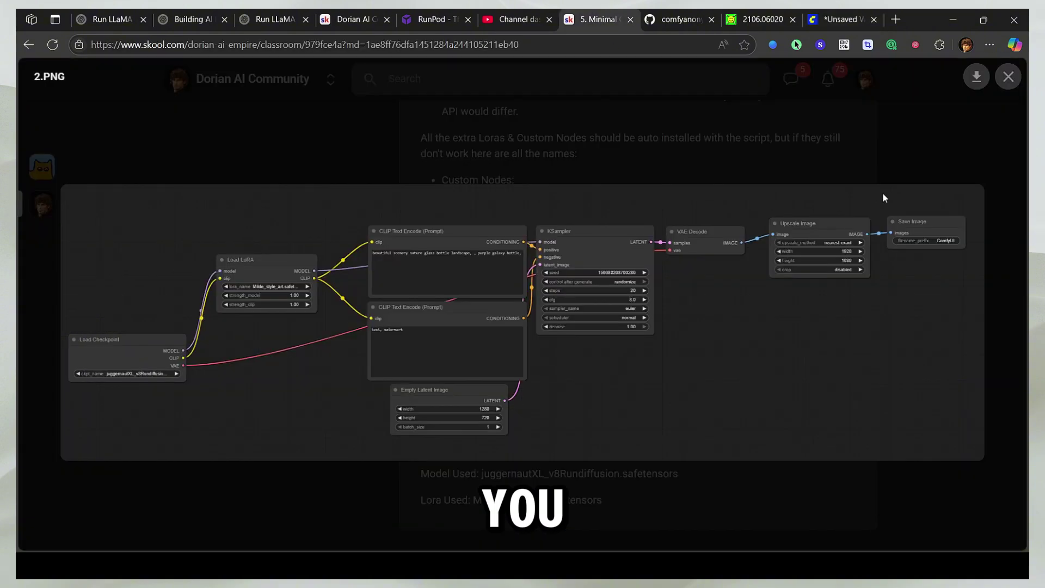
click(882, 133)
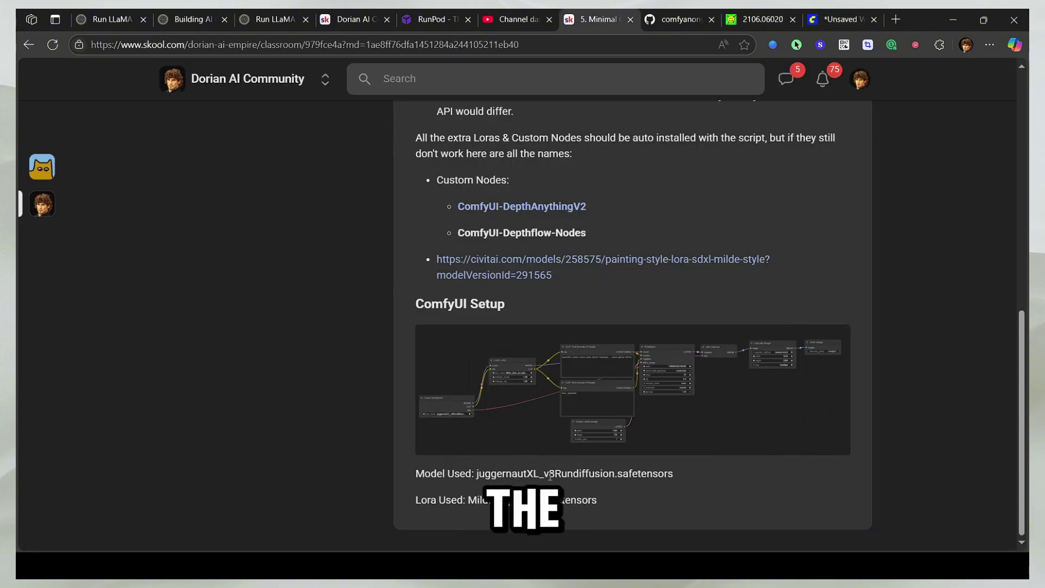
click(569, 415)
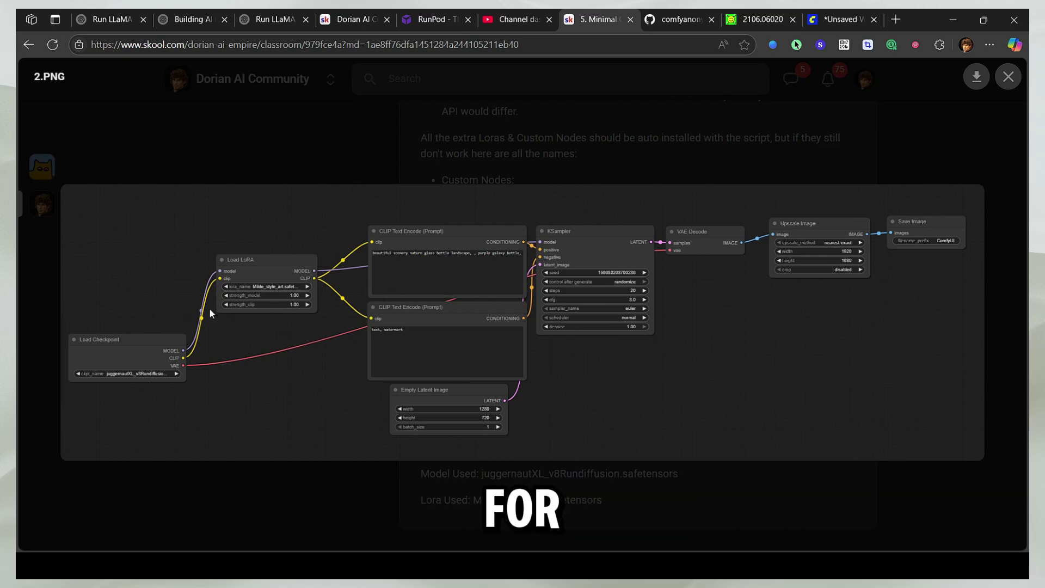
click(853, 23)
Step: Move the Load Checkpoint node far left and compare with the reference workflow
drag(318, 445, 650, 371)
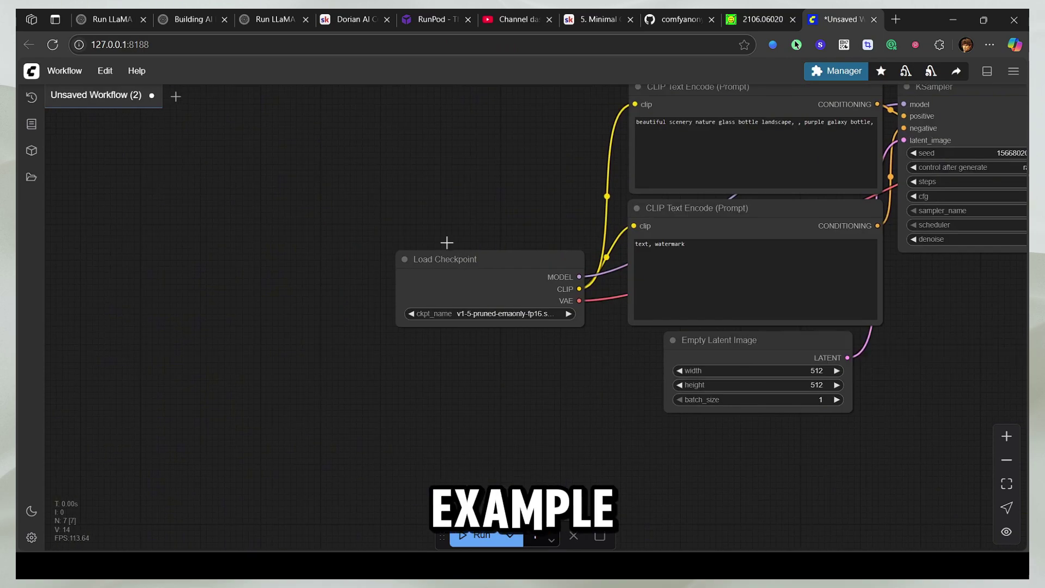
drag(430, 259, 279, 272)
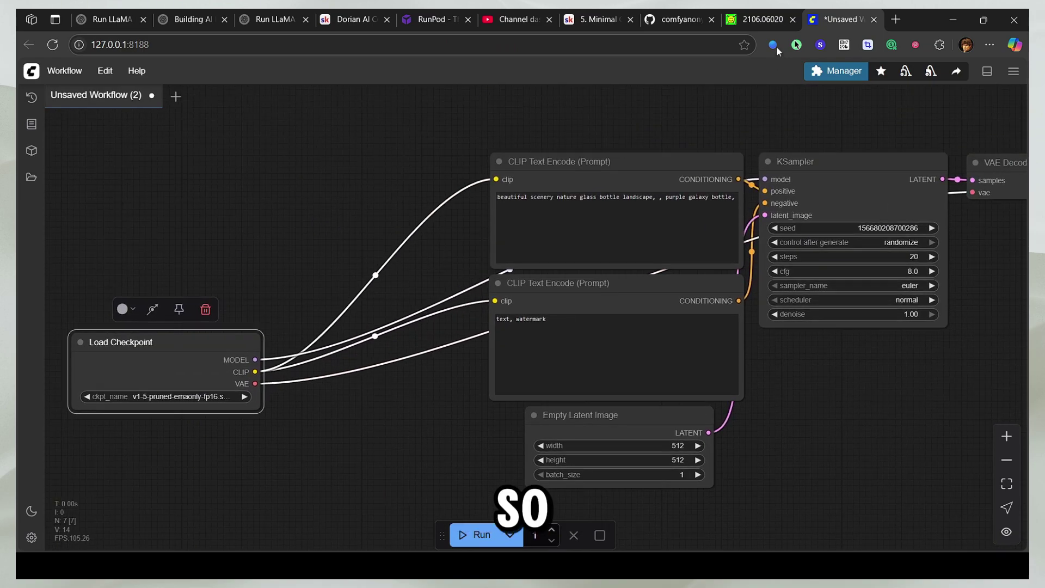
click(762, 24)
click(834, 21)
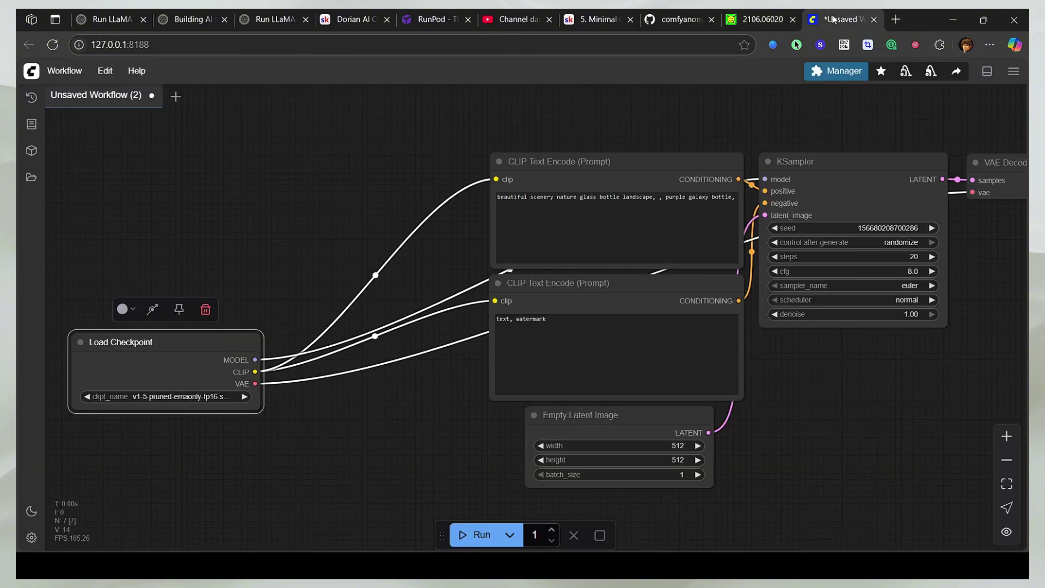
click(598, 20)
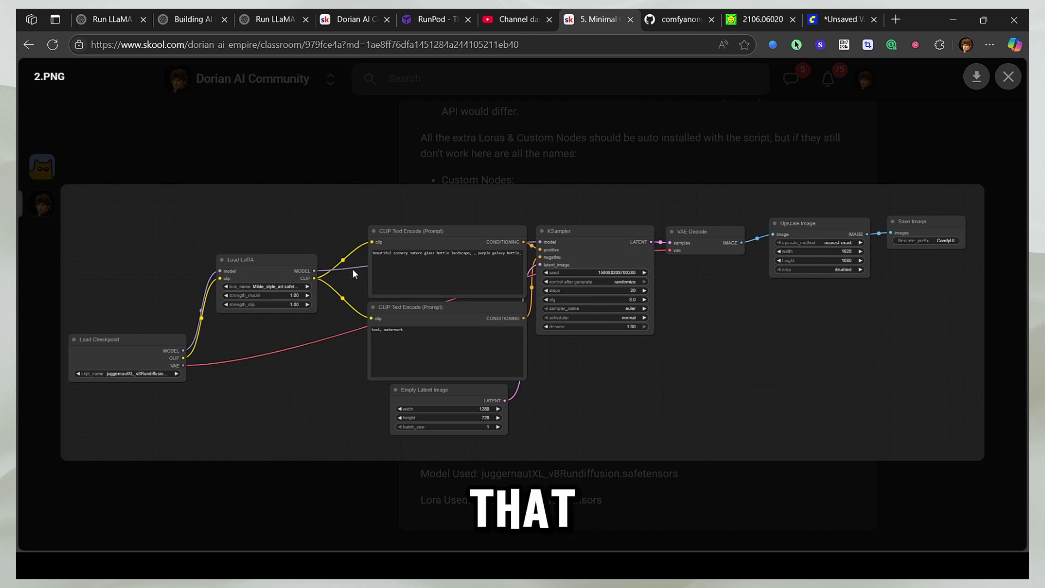
click(830, 30)
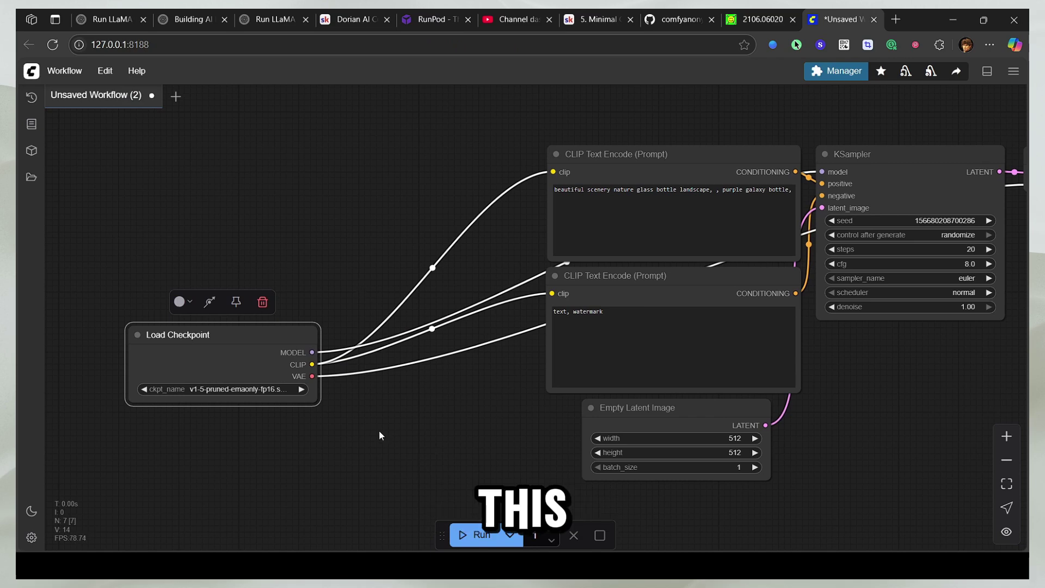
Step: Add a Load LoRA node from the loaders category and place it above Load Checkpoint
right_click(372, 421)
right_click(358, 264)
click(387, 267)
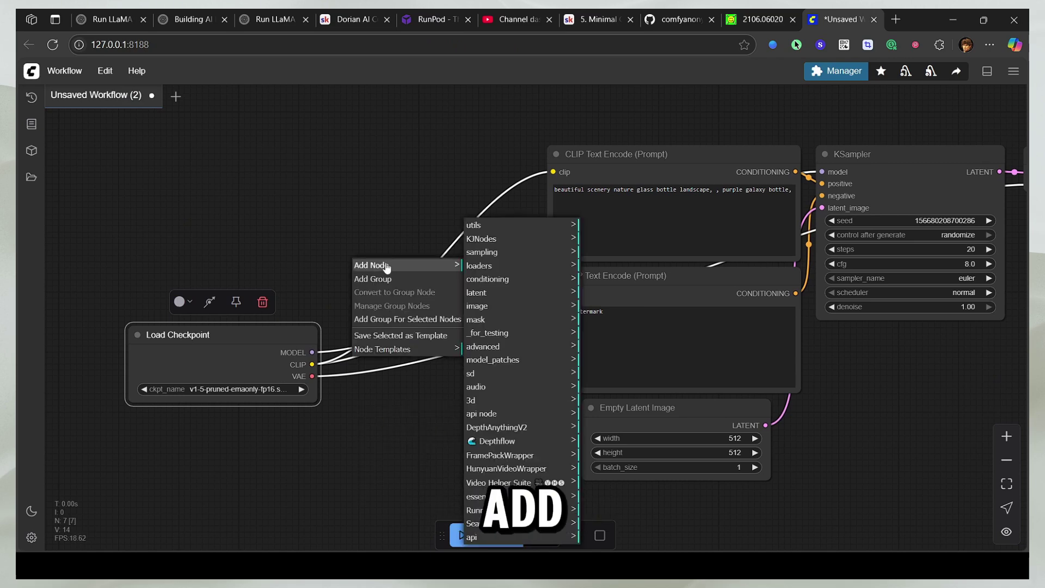
click(479, 265)
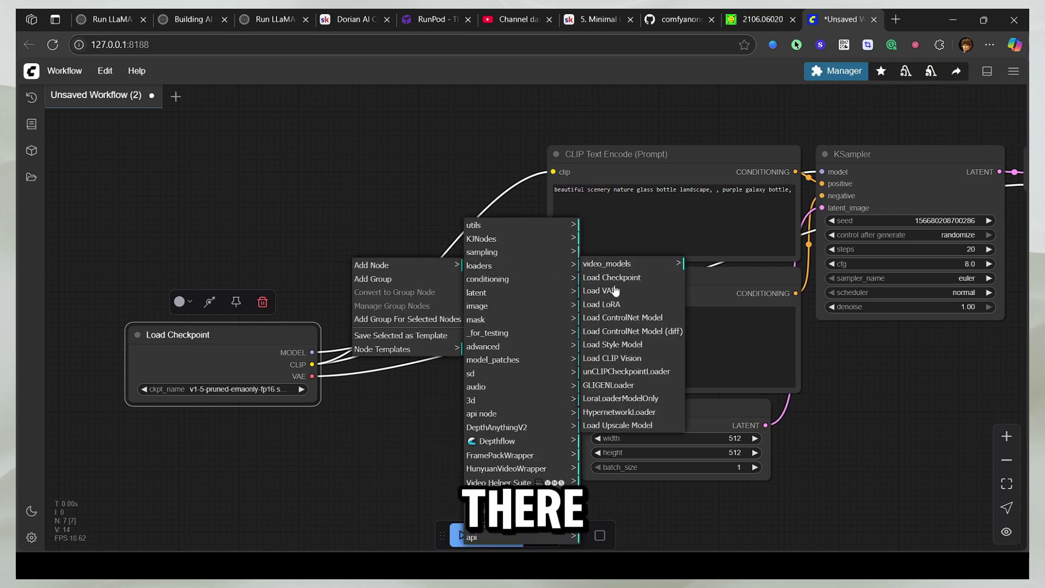
click(617, 303)
drag(473, 268, 426, 161)
Step: Route the checkpoint's MODEL through Load LoRA into the KSampler, shifting the prompt and latent nodes left
drag(312, 353, 333, 353)
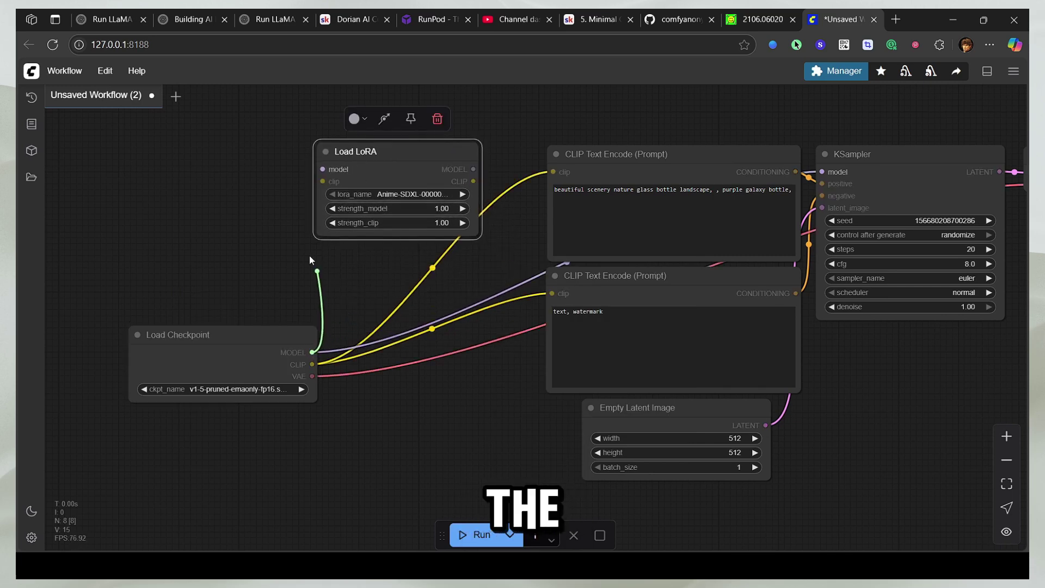
drag(312, 260, 323, 169)
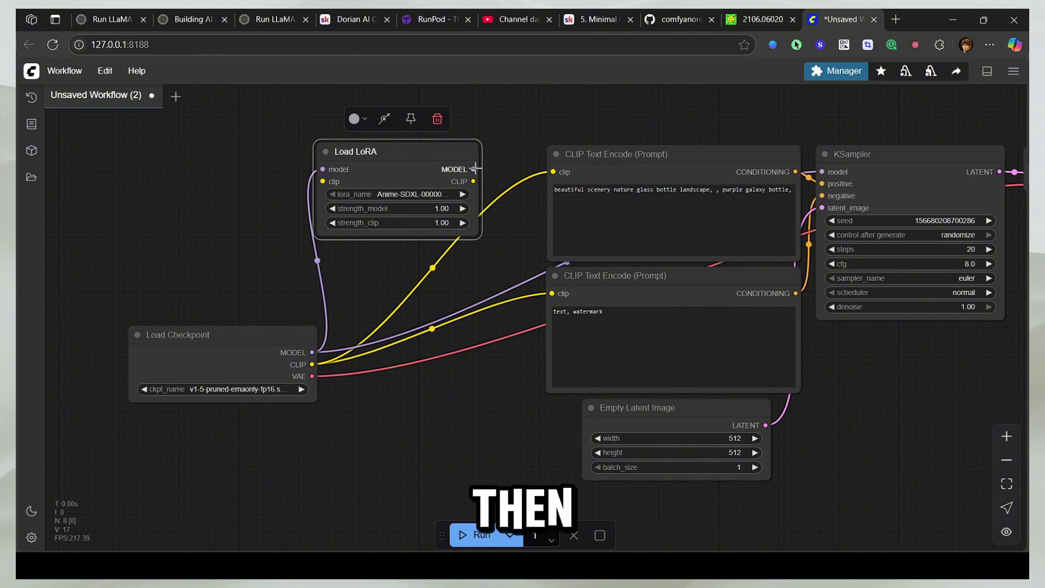
drag(474, 169, 480, 226)
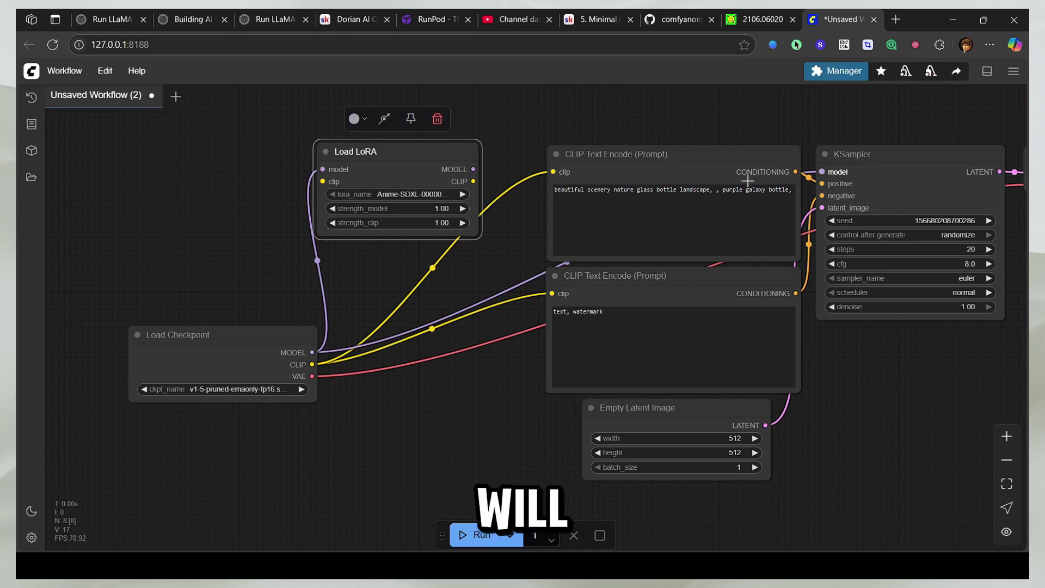
drag(668, 159, 637, 157)
drag(660, 293, 612, 293)
drag(692, 407, 666, 414)
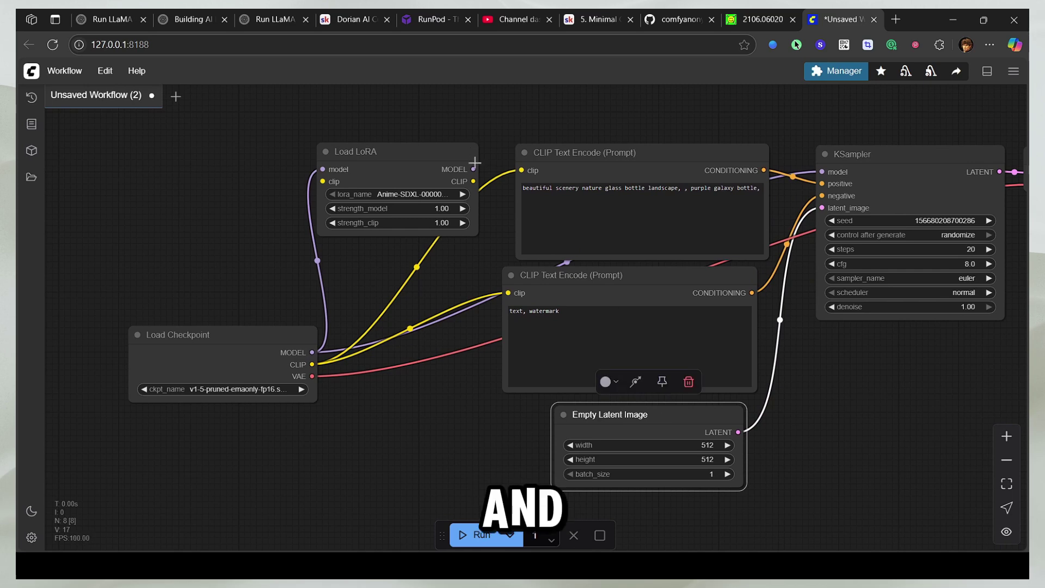
drag(473, 169, 822, 171)
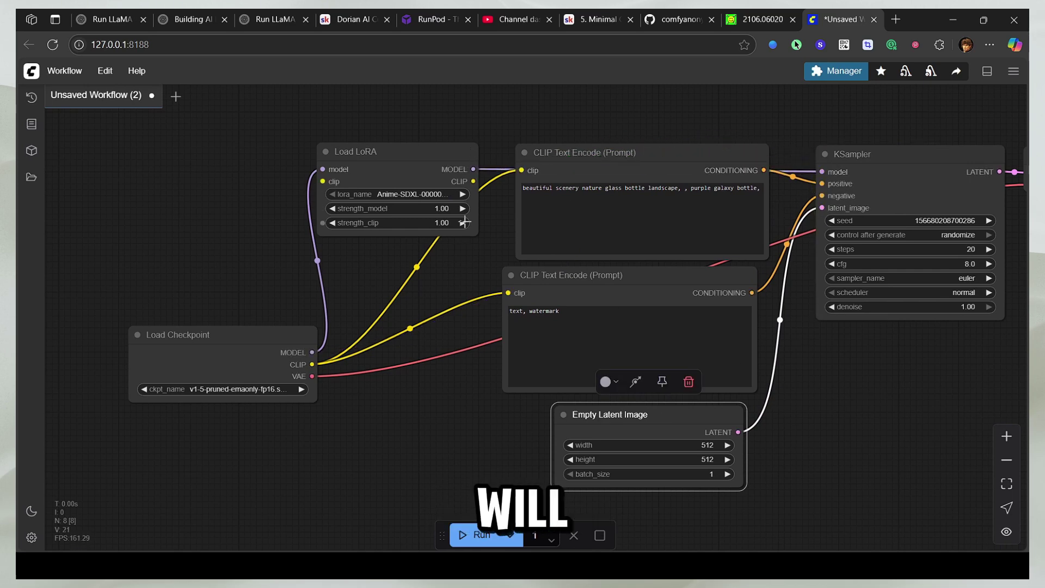
Step: Route the checkpoint's CLIP through Load LoRA into both CLIP Text Encode prompts
drag(312, 364, 323, 181)
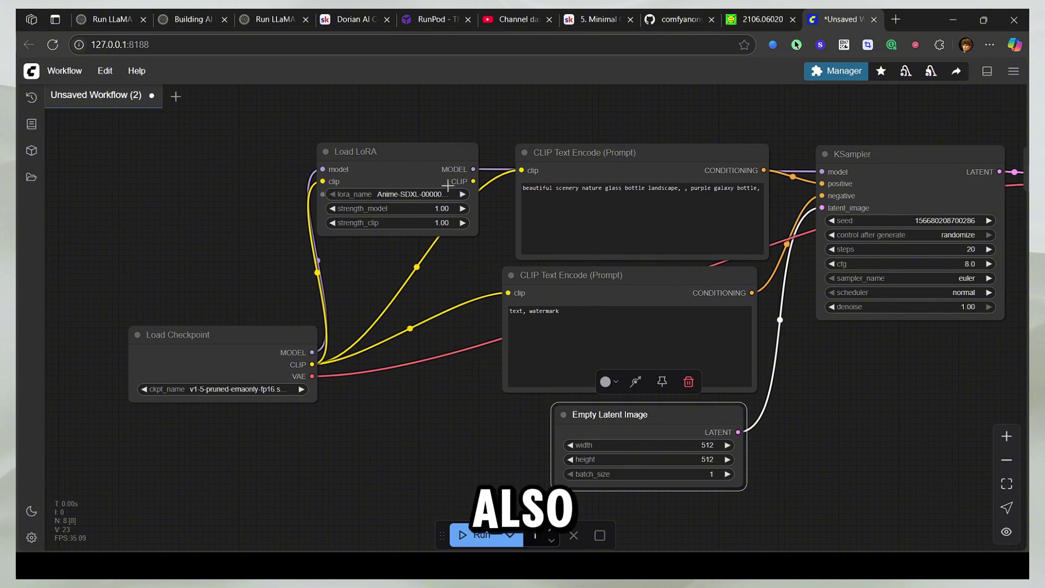
drag(475, 183, 522, 171)
drag(473, 182, 510, 291)
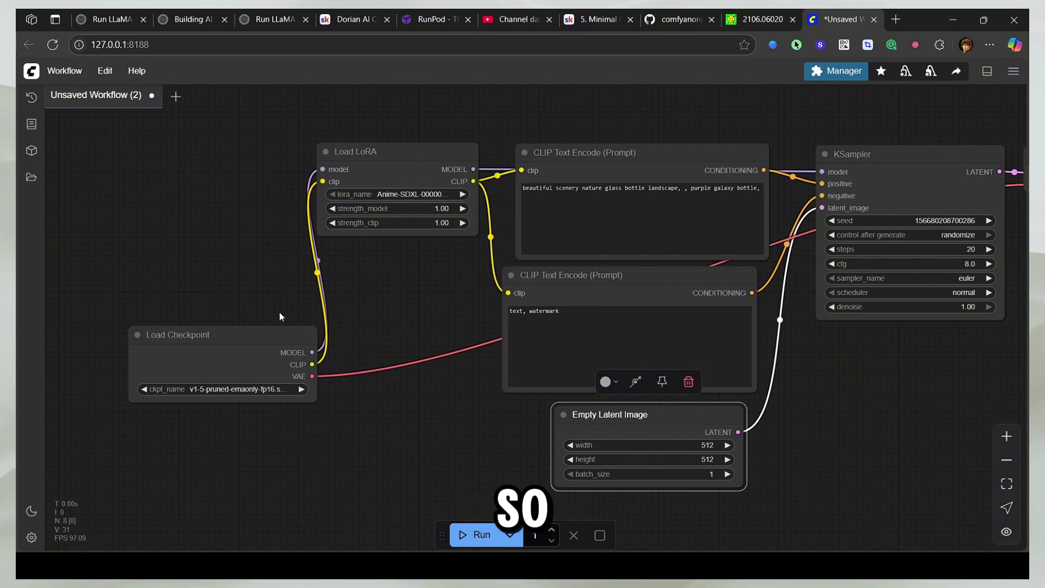
drag(241, 338, 157, 327)
drag(408, 135, 340, 297)
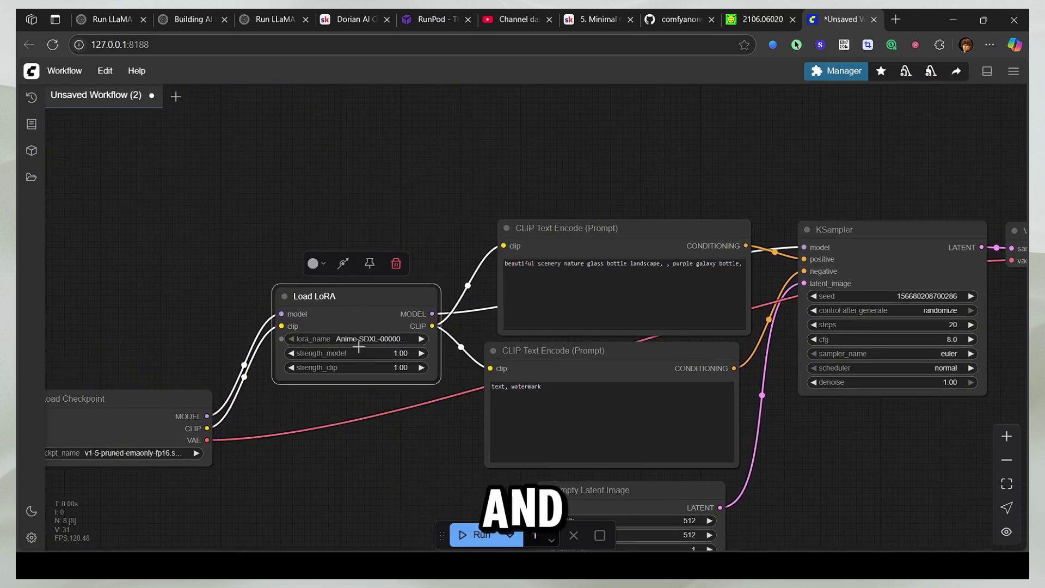
Step: Select the juggernautXL checkpoint and Milde_style_art.safetensors LoRA, then check the reference image
click(157, 449)
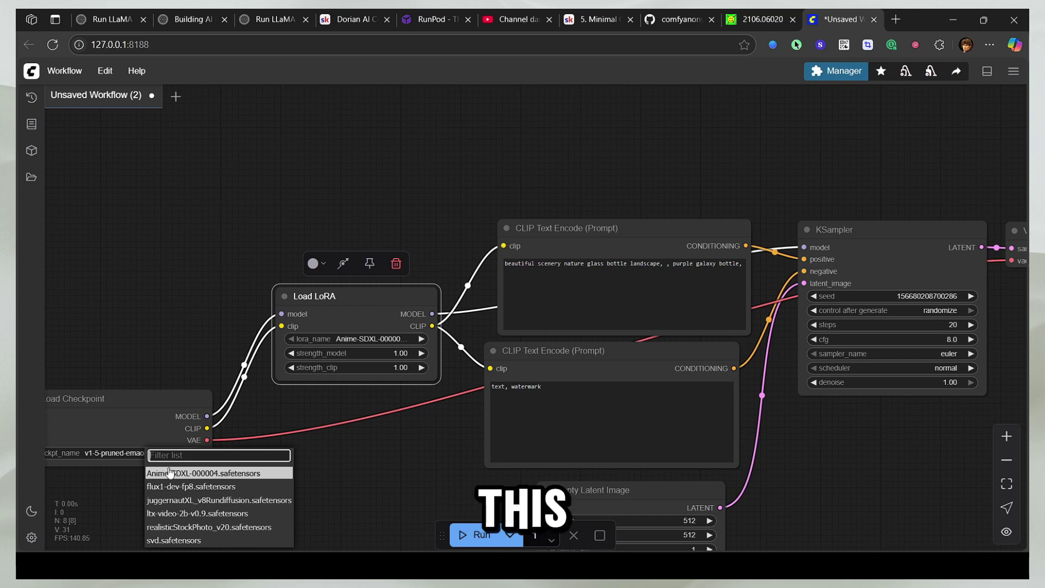
click(184, 500)
click(359, 339)
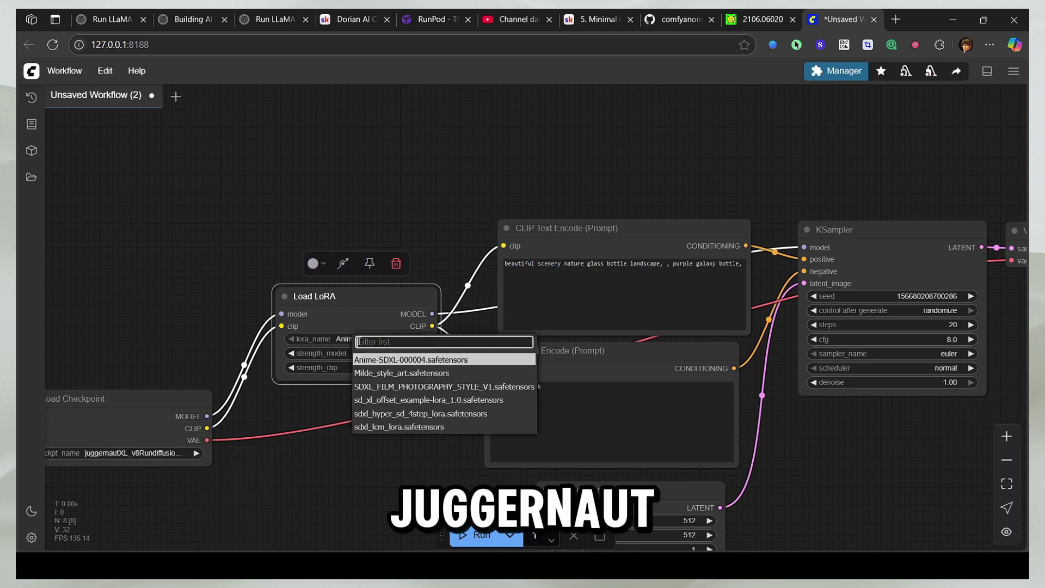
click(396, 373)
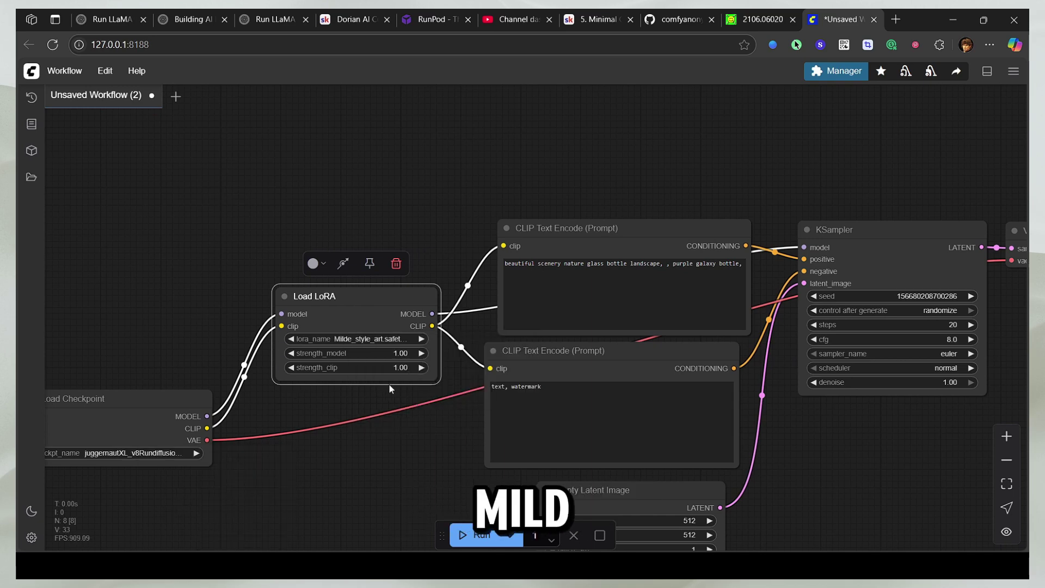
scroll(420, 425, right, 10)
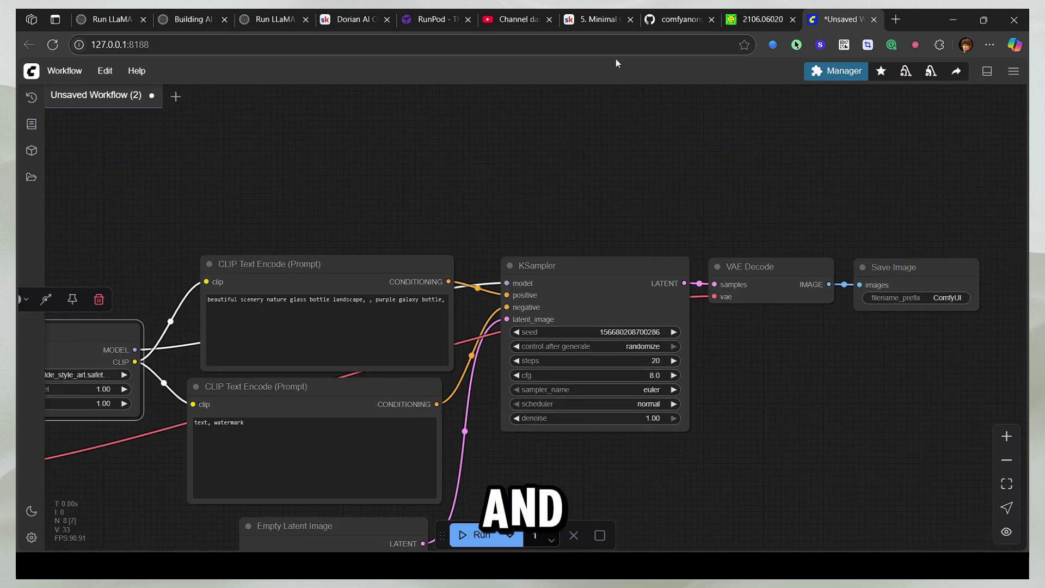
click(586, 21)
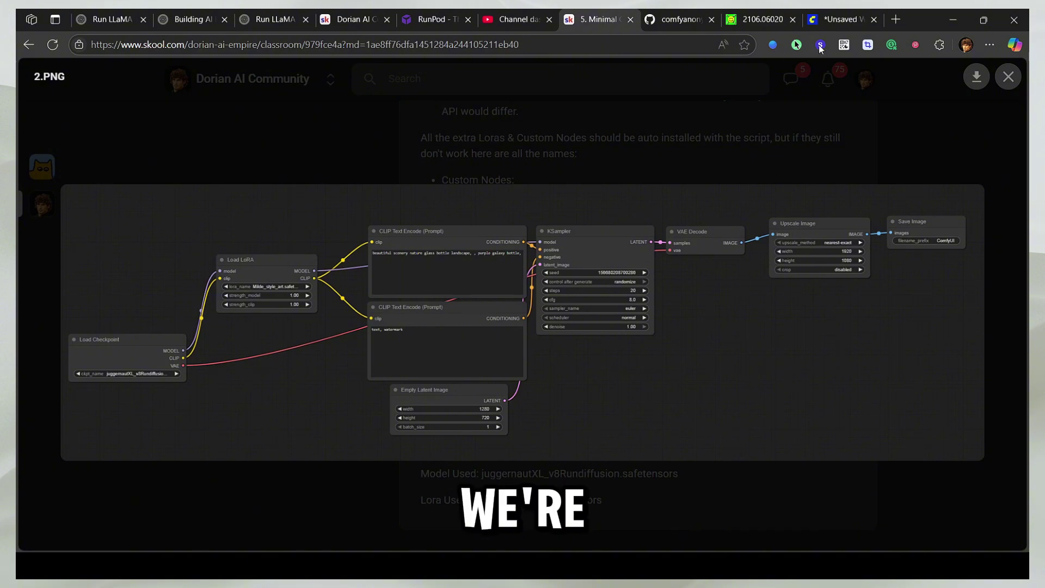
click(824, 20)
scroll(784, 331, right, 6)
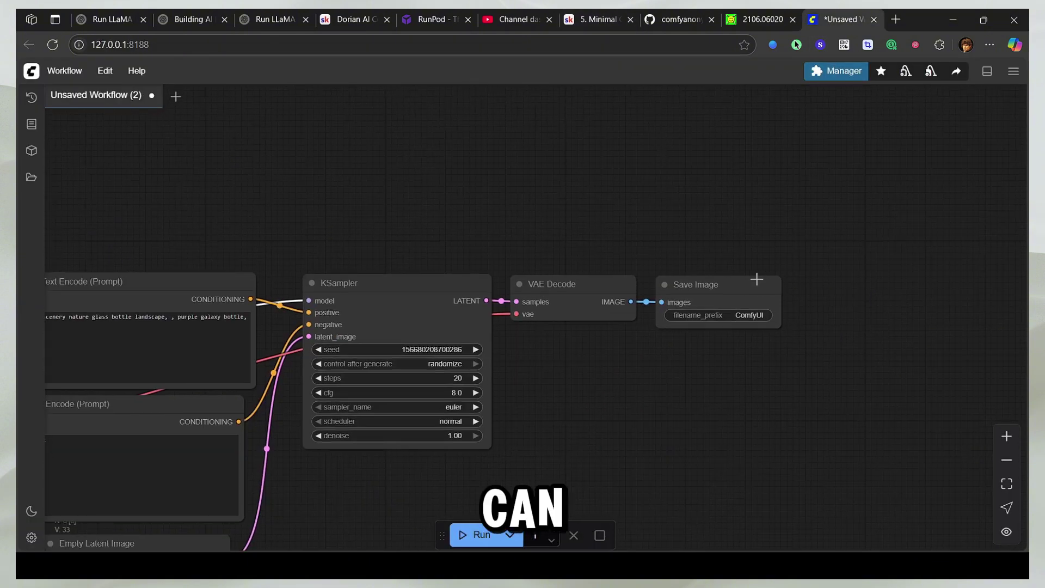
Step: Insert an Upscale Image node between VAE Decode and Save Image
drag(757, 279, 884, 252)
drag(631, 301, 686, 349)
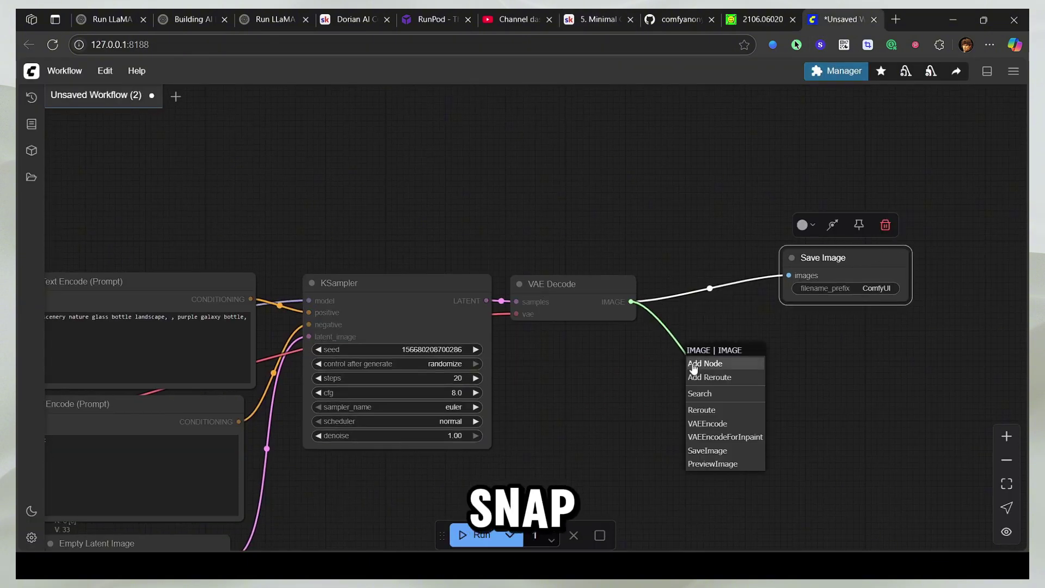
click(694, 369)
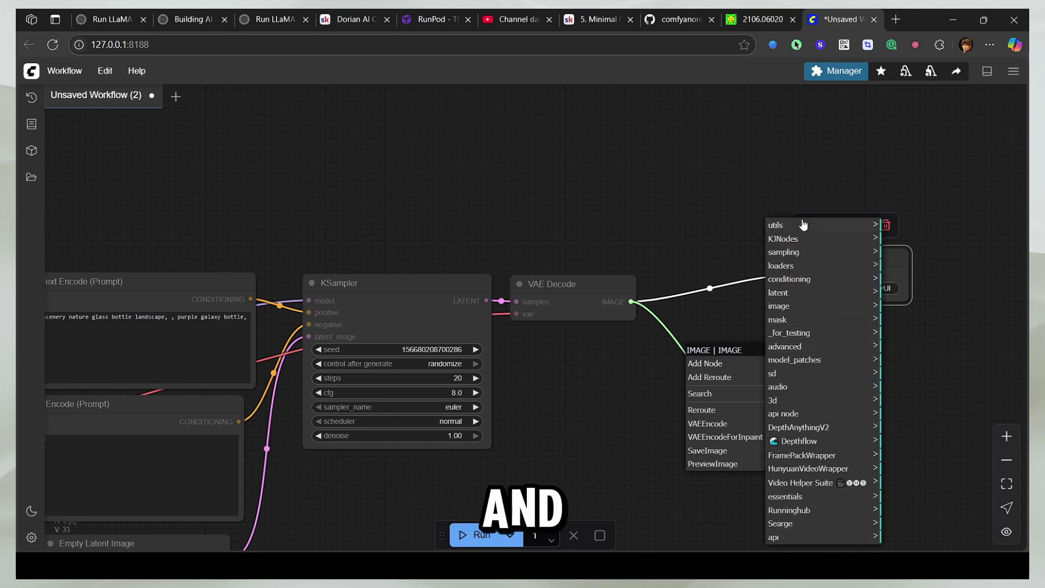
click(811, 306)
click(918, 273)
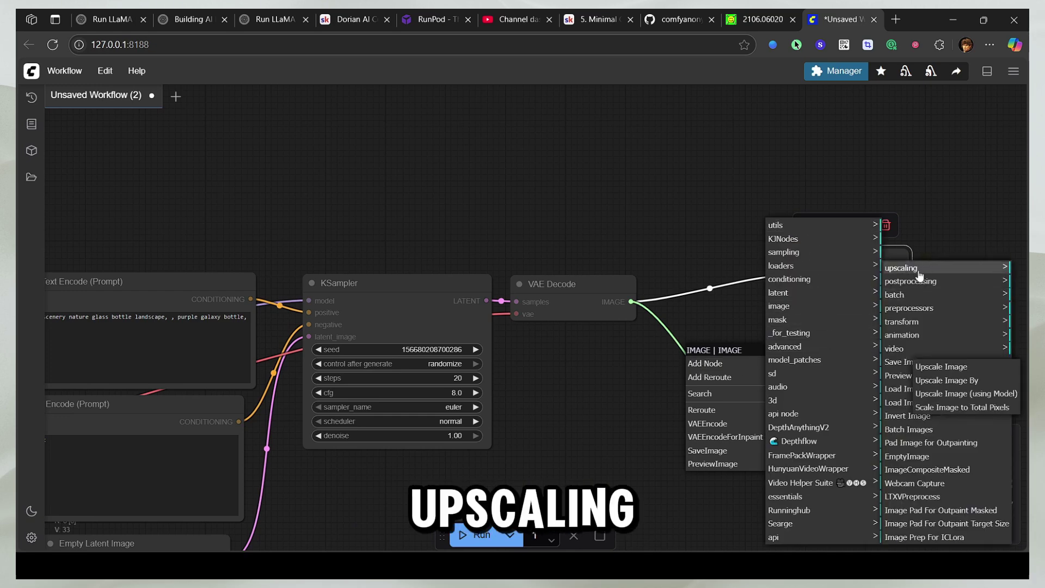
click(940, 366)
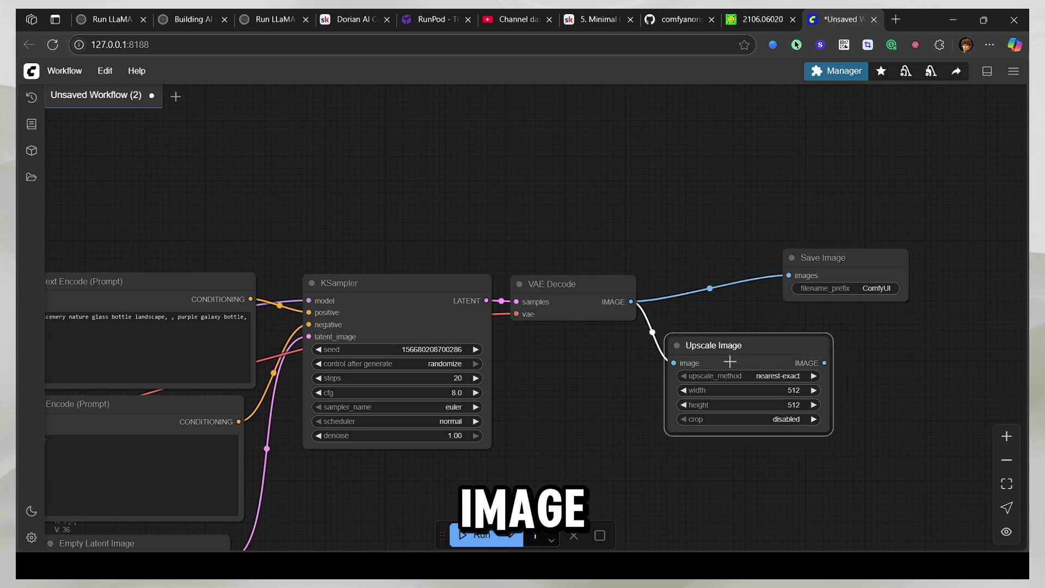
drag(823, 258, 887, 251)
drag(817, 357, 856, 272)
drag(775, 338, 779, 206)
Step: Set the Upscale Image width and height to 1080
click(788, 262)
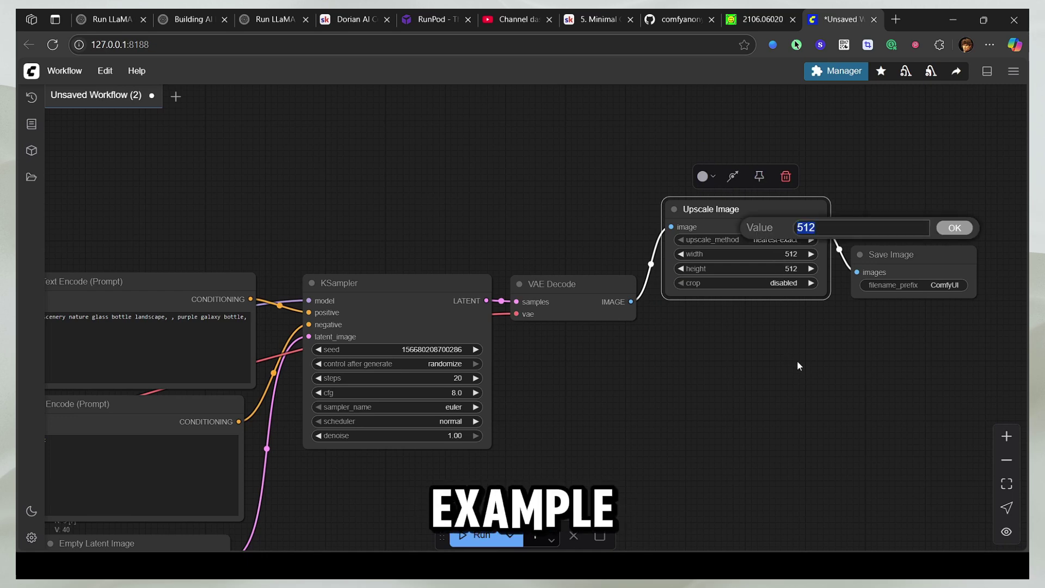
drag(319, 501, 747, 416)
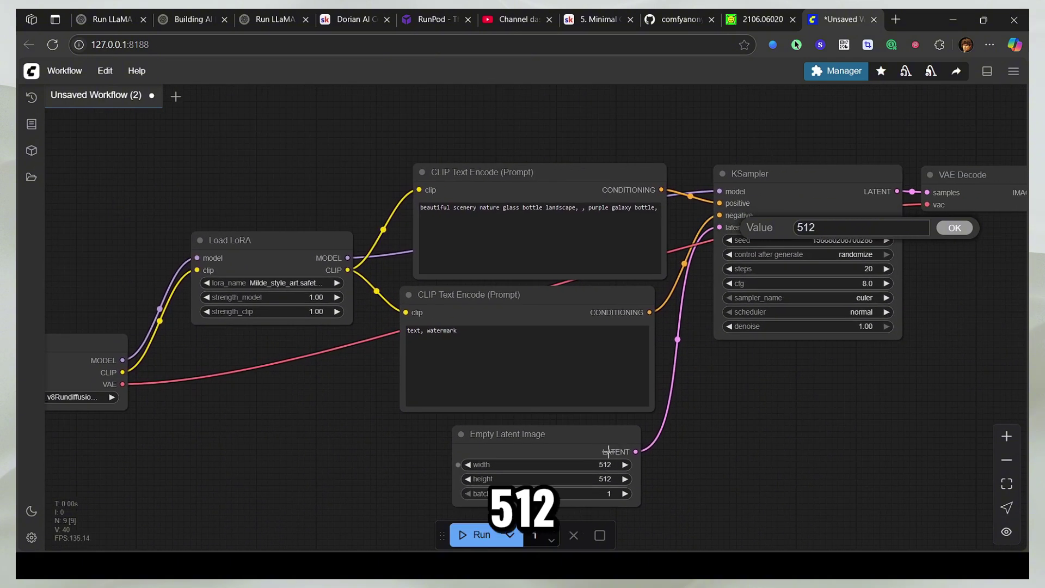
drag(1021, 267, 737, 382)
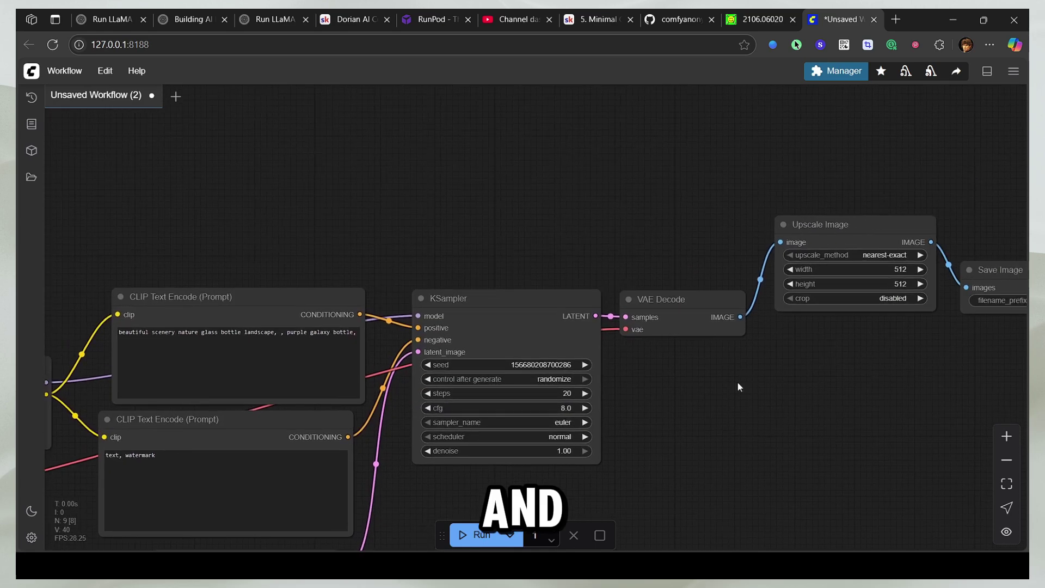
click(896, 270)
text(1080)
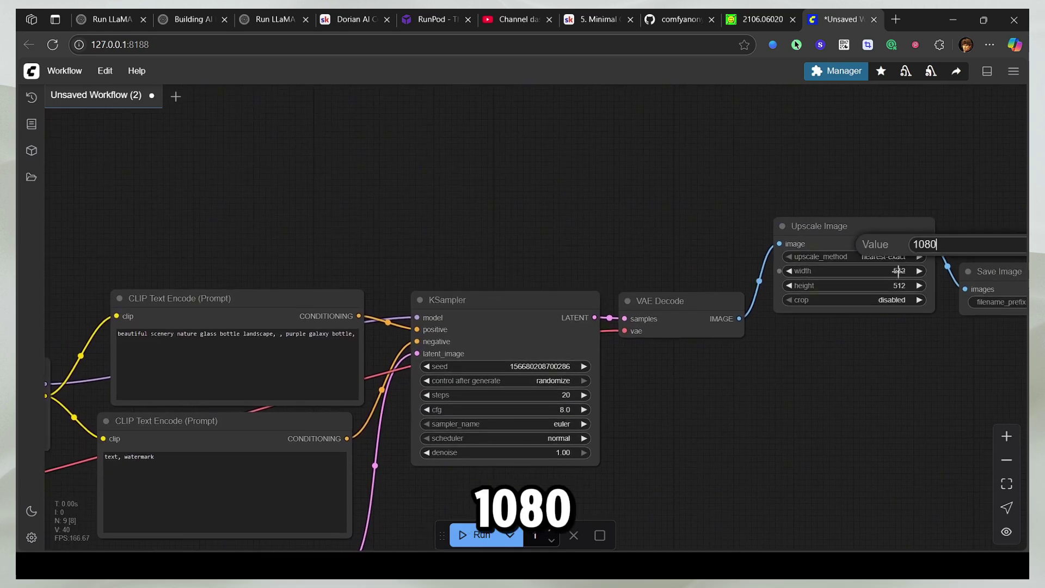
key(Return)
click(893, 285)
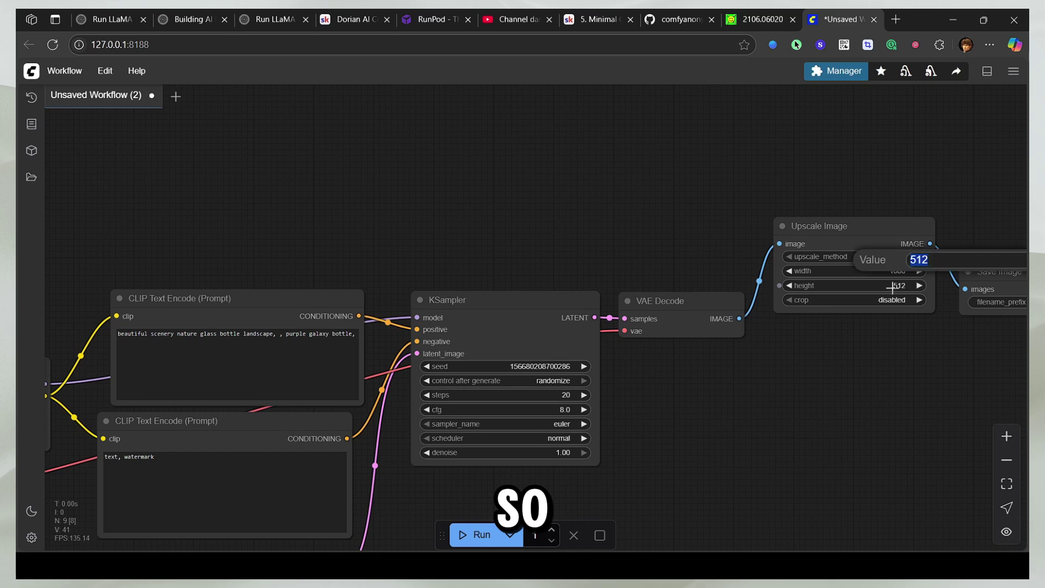
text(1080)
key(Return)
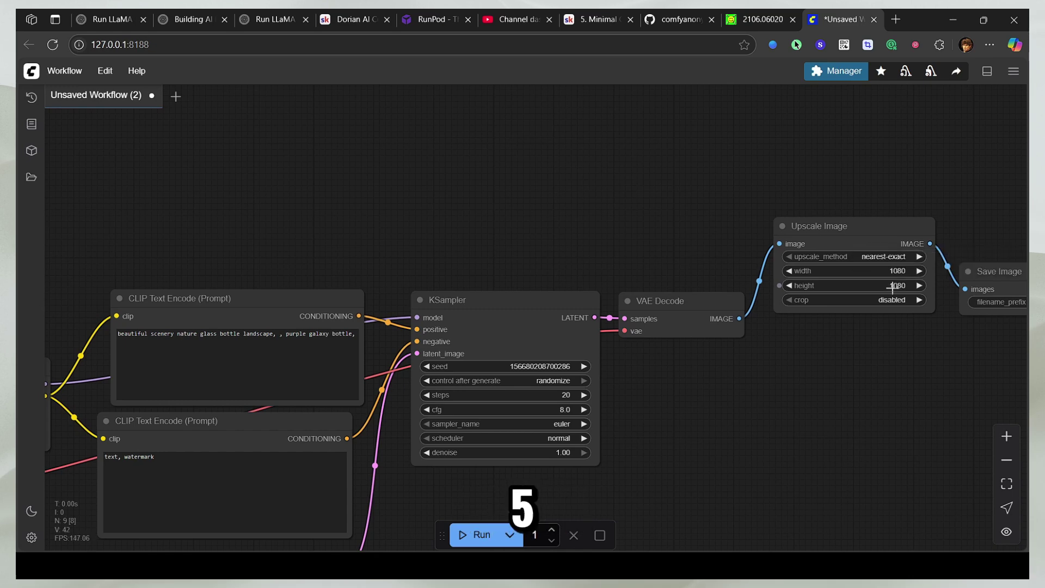
drag(765, 390, 894, 396)
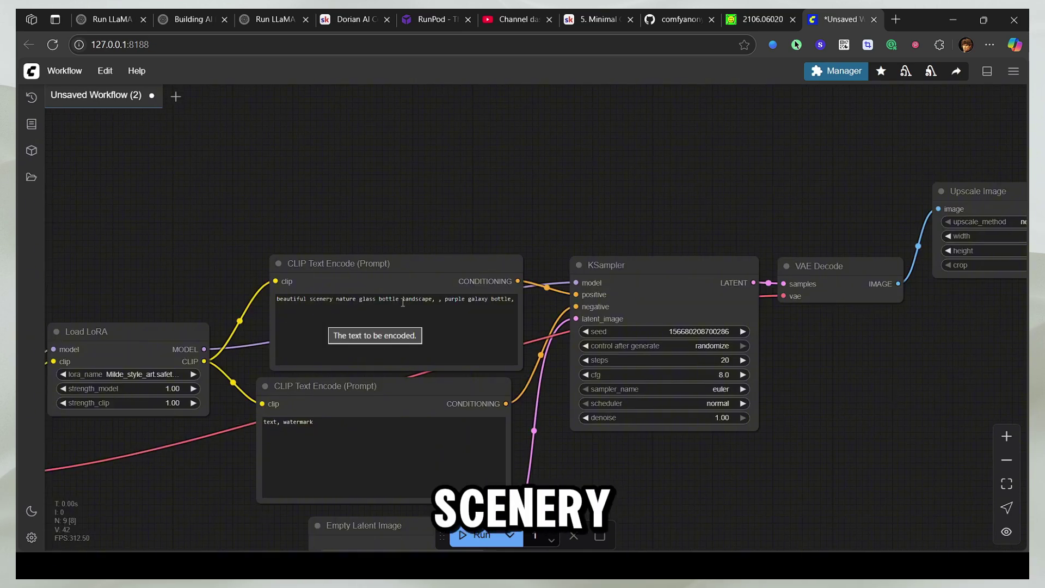
drag(568, 465, 617, 376)
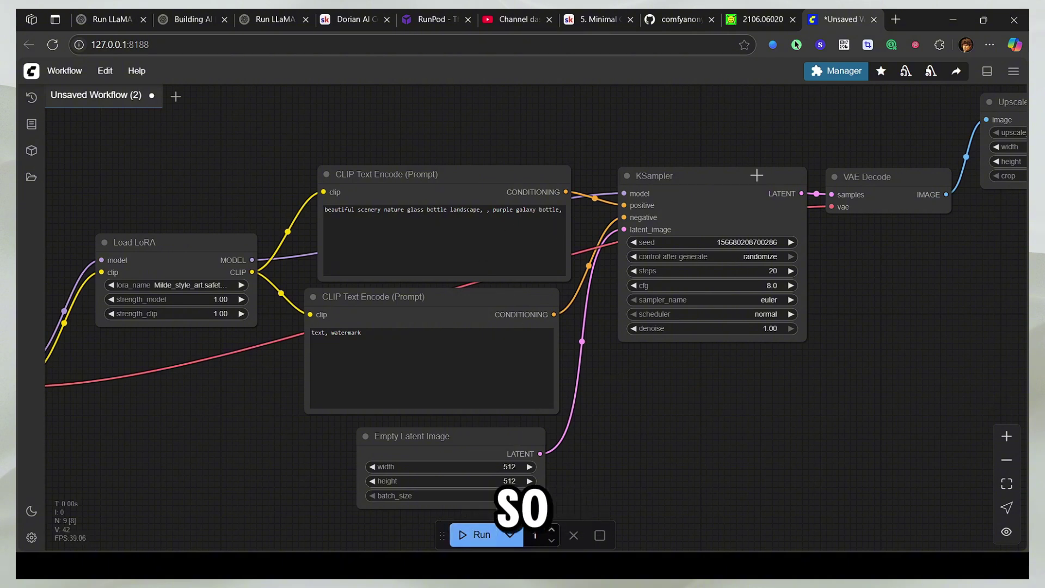
Step: Run the workflow, watch the queue, and view the finished purple galaxy bottle in Save Image
click(478, 534)
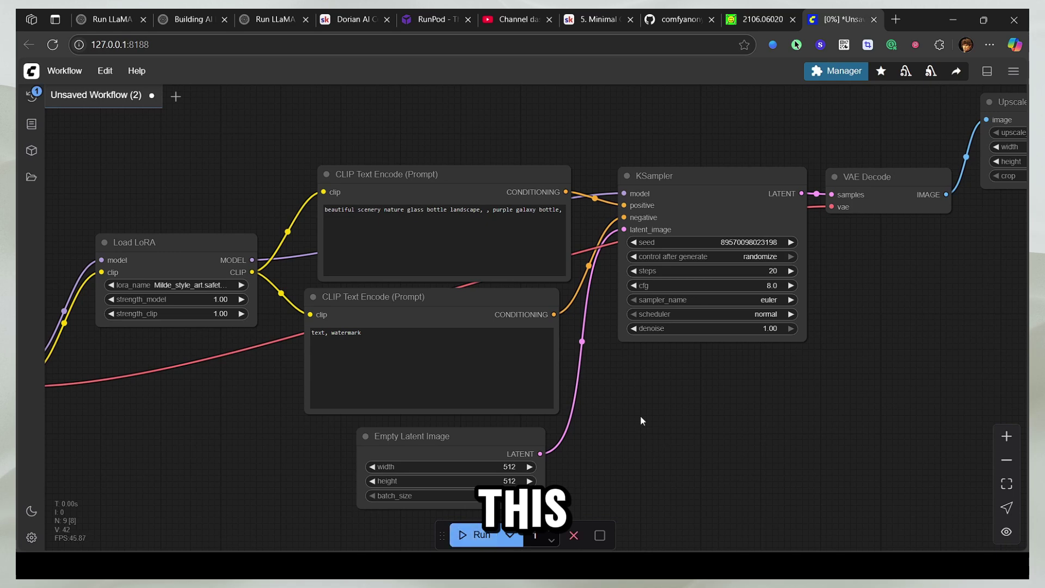
click(24, 103)
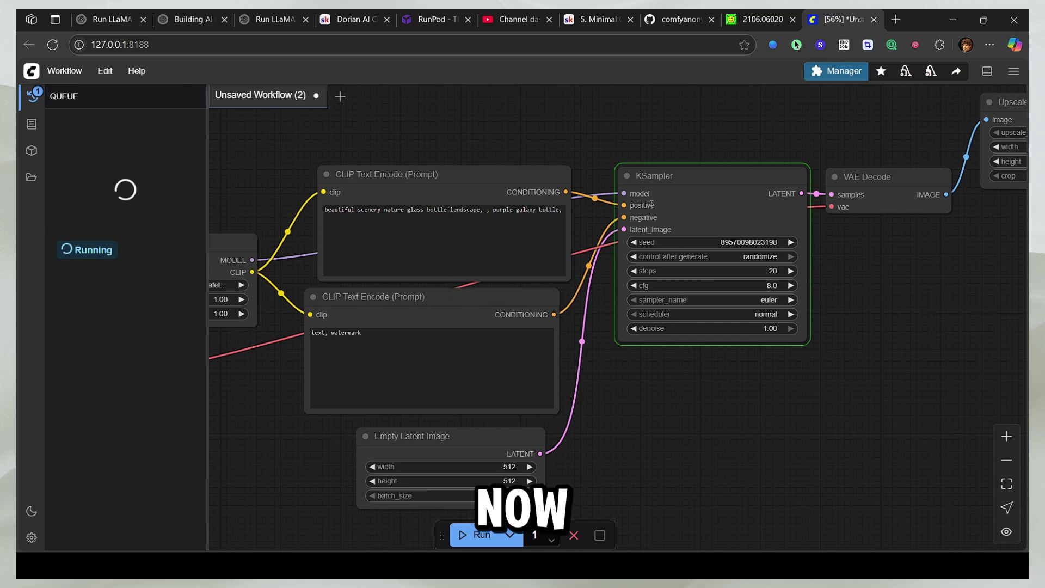
scroll(727, 349, down, 5)
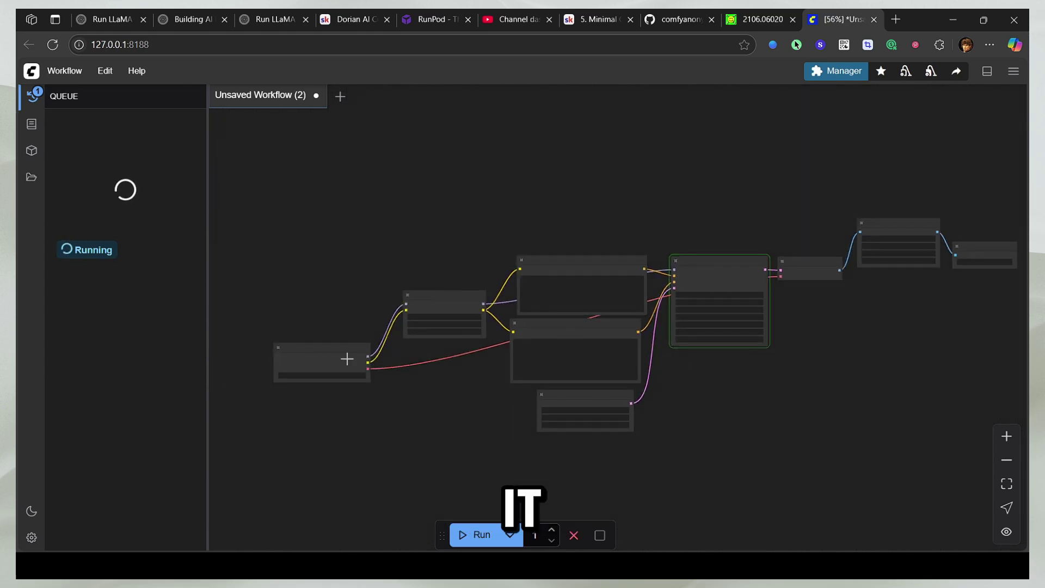
scroll(791, 308, up, 2)
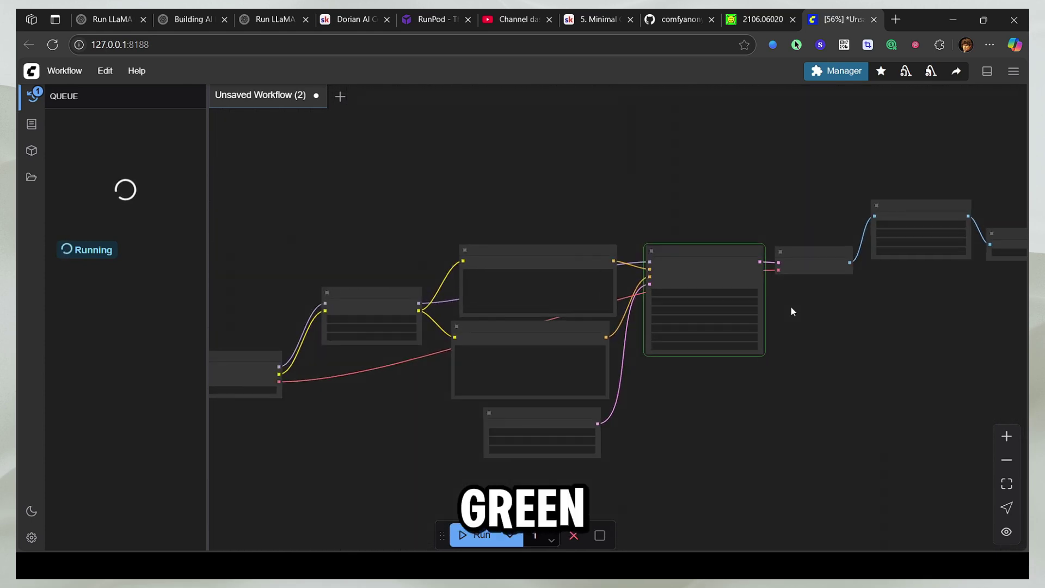
scroll(792, 307, up, 3)
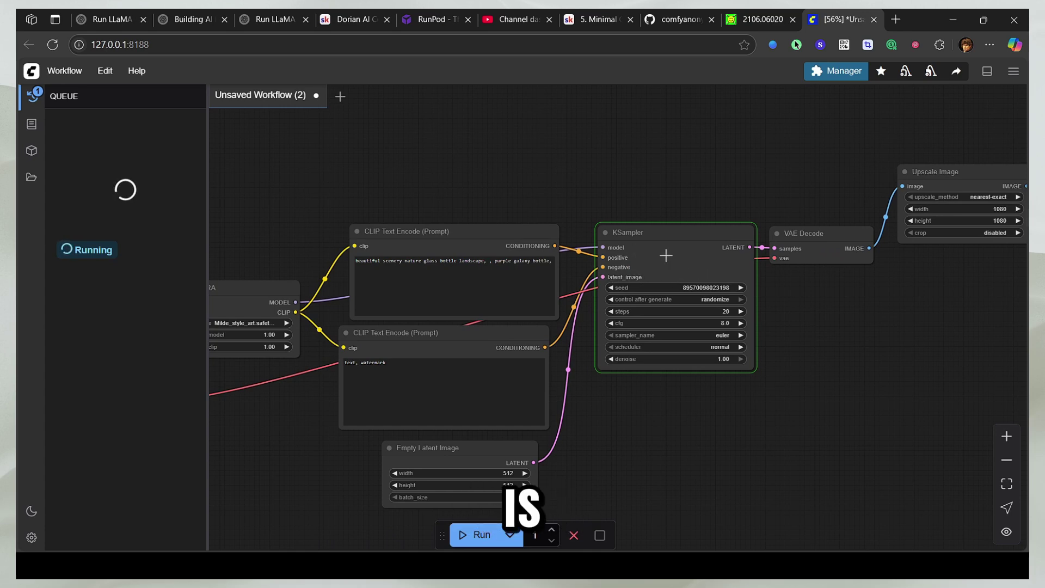
scroll(665, 252, up, 3)
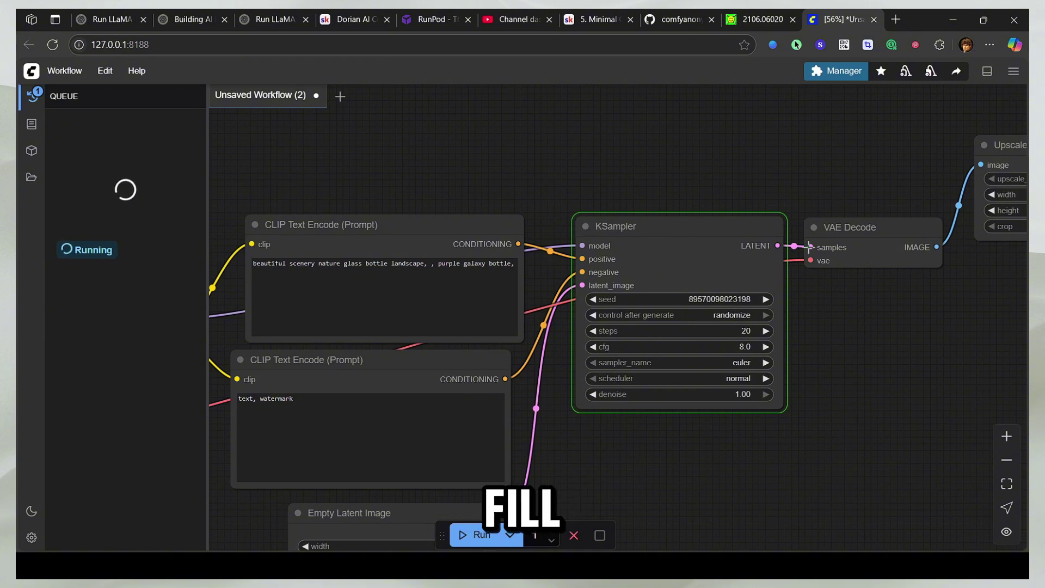
drag(810, 247, 612, 301)
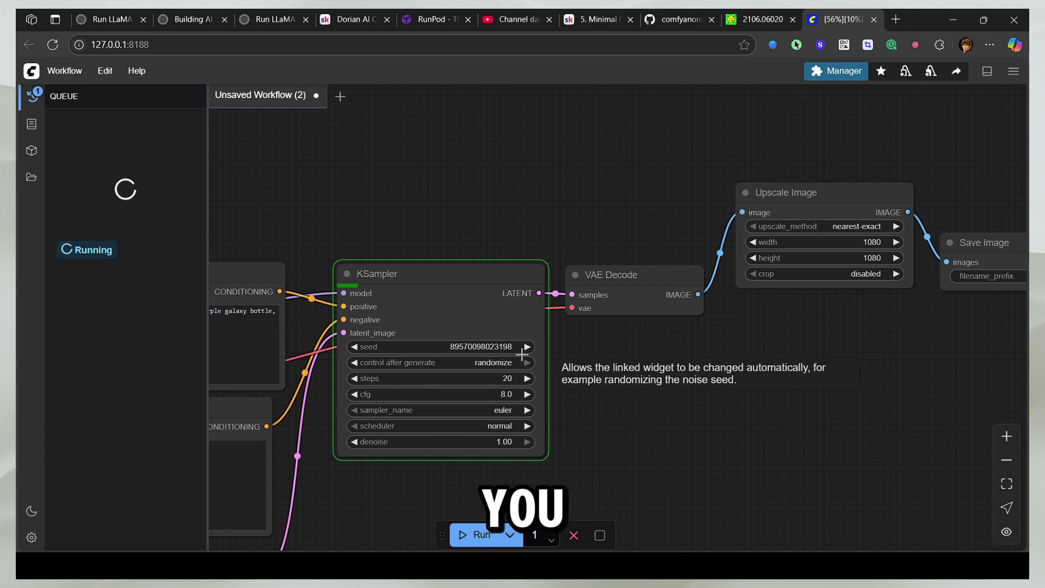
scroll(677, 472, up, 1)
drag(674, 472, 578, 474)
drag(713, 384, 596, 371)
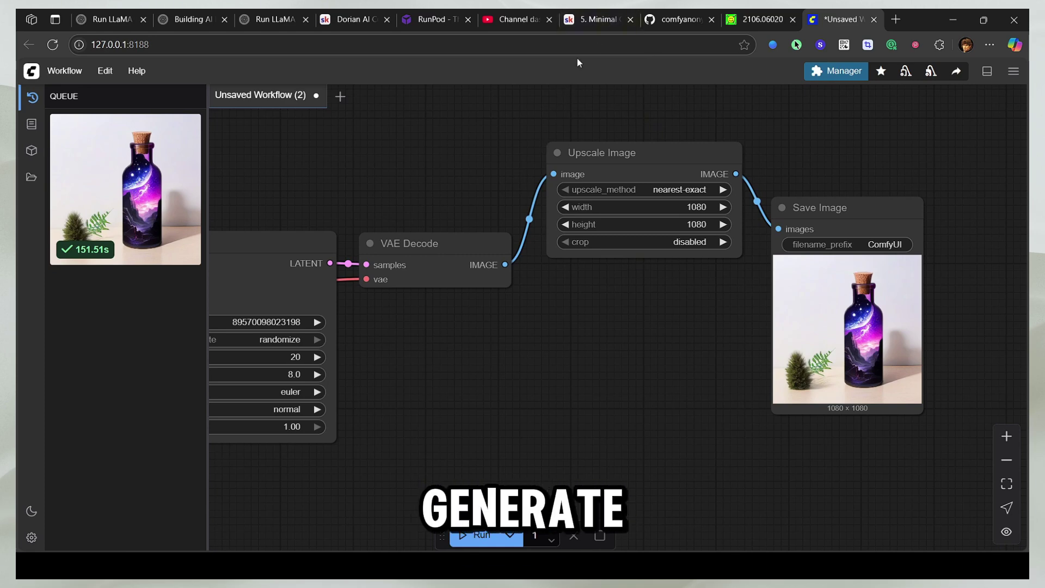
Step: Review the KSampler and prompt nodes, then return to the Skool lesson's ComfyUI Setup section
drag(264, 183, 634, 123)
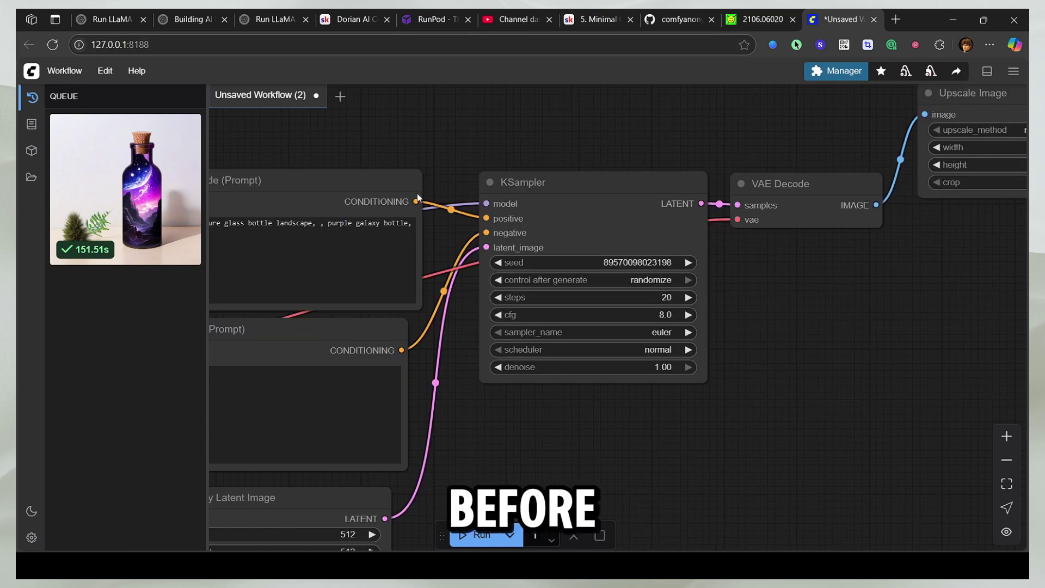
drag(515, 413, 330, 359)
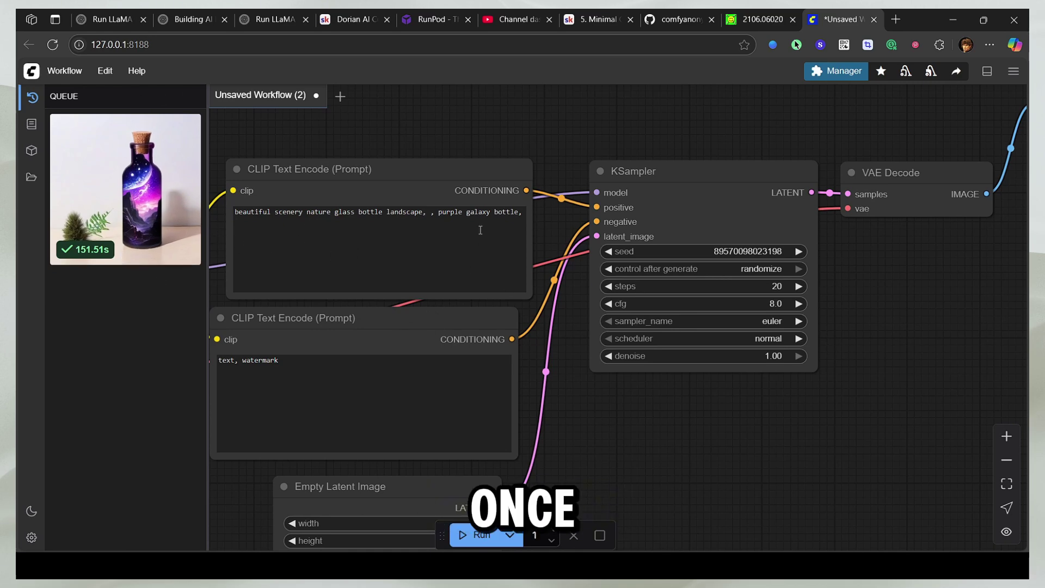
click(586, 21)
click(510, 137)
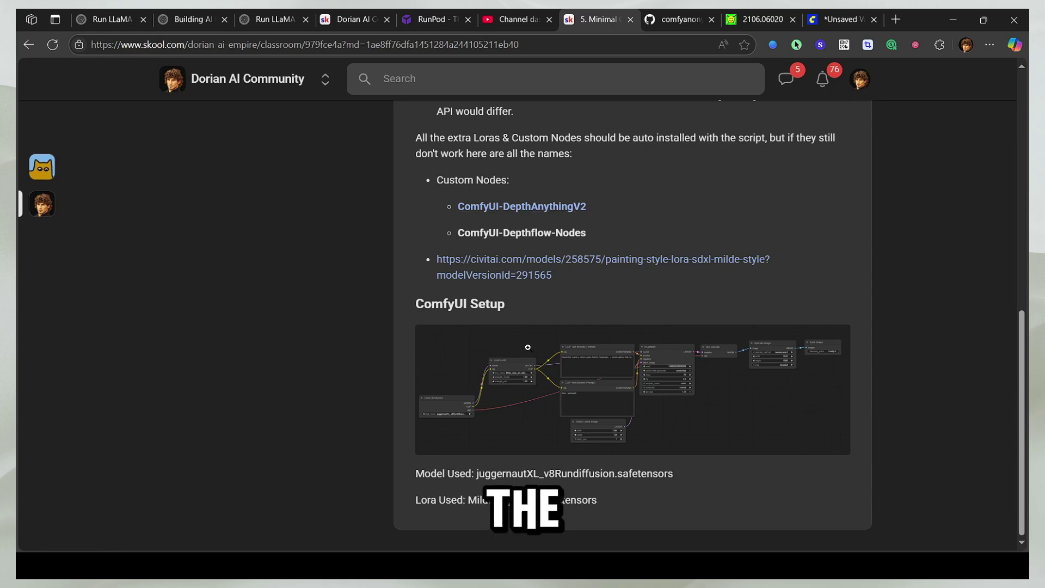